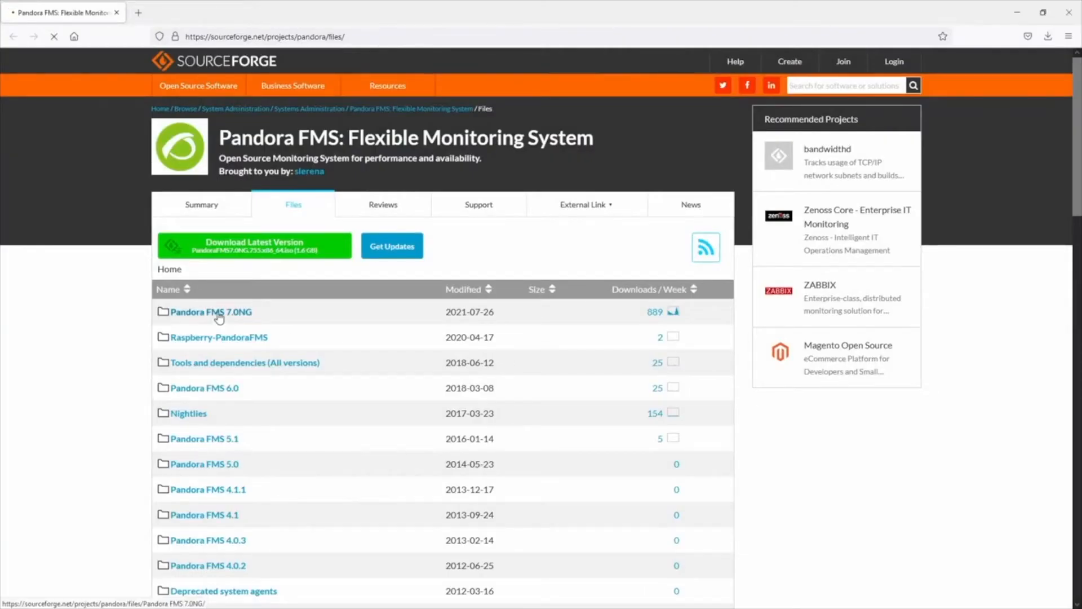
Step: Download PandoraFMS7.0NG.756.x86_64.iso from the Pandora FMS 7.0NG / 756 folder, saving it to disk
{"action": "left_click", "coordinate": [218, 314]}
{"action": "left_click", "coordinate": [177, 338]}
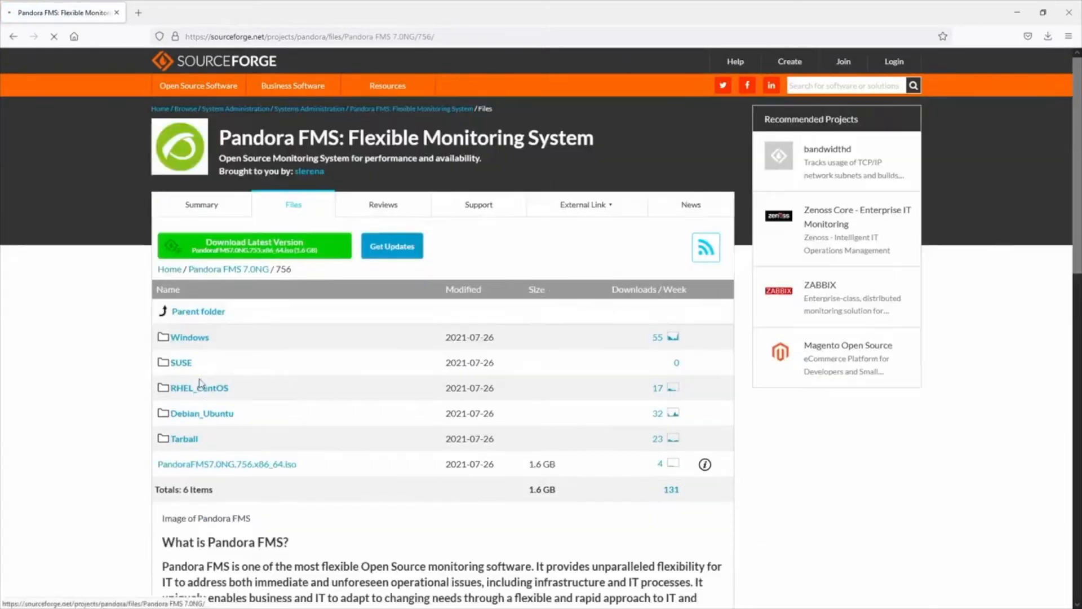
{"action": "left_click", "coordinate": [202, 465]}
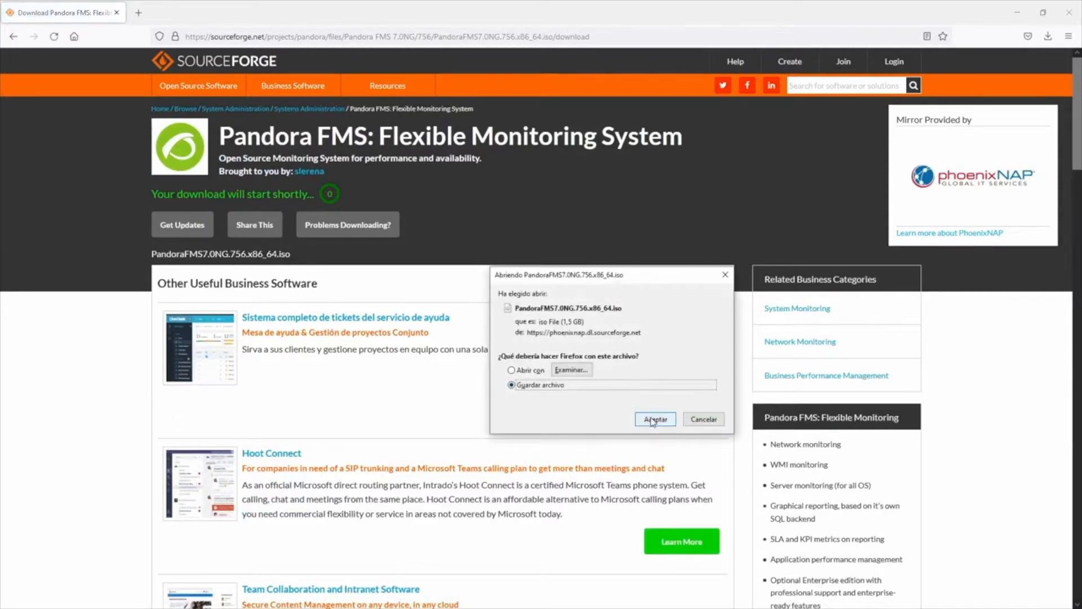
{"action": "left_click", "coordinate": [655, 419]}
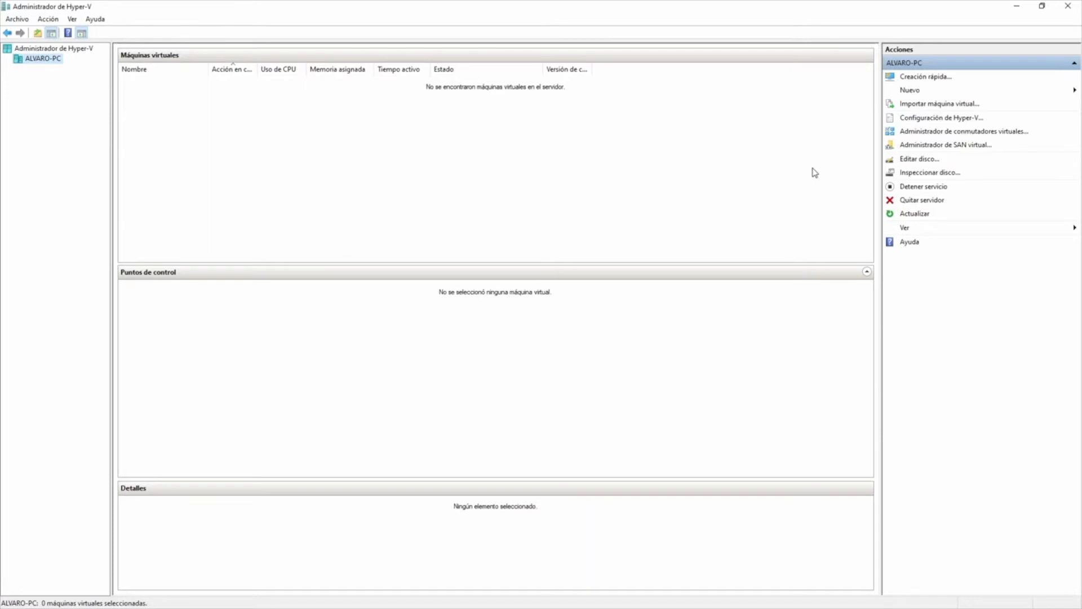
Step: Launch the New Virtual Machine wizard via Nuevo > Máquina virtual in the Actions pane
{"action": "left_click", "coordinate": [913, 92]}
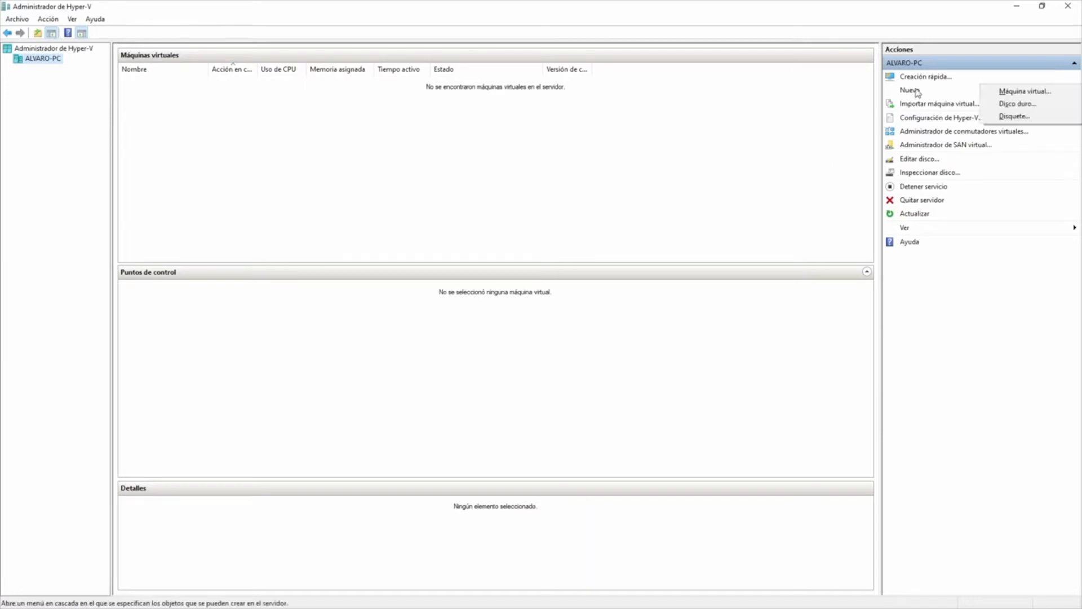
{"action": "left_click", "coordinate": [1016, 93]}
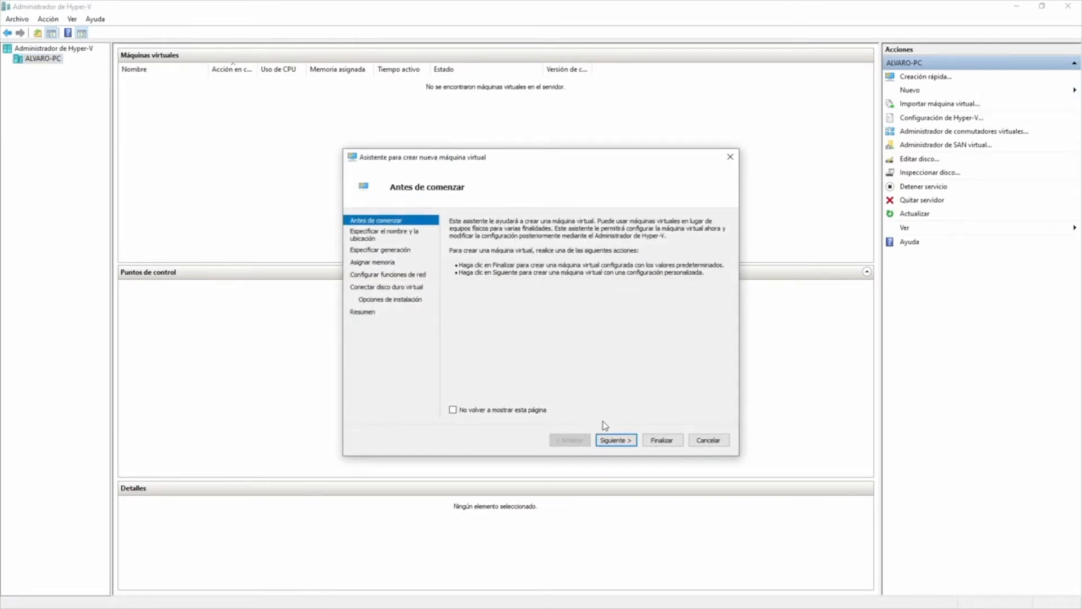
Step: Name the new virtual machine PandoraFMS
{"action": "left_click", "coordinate": [615, 440]}
{"action": "type", "text": "Pand"}
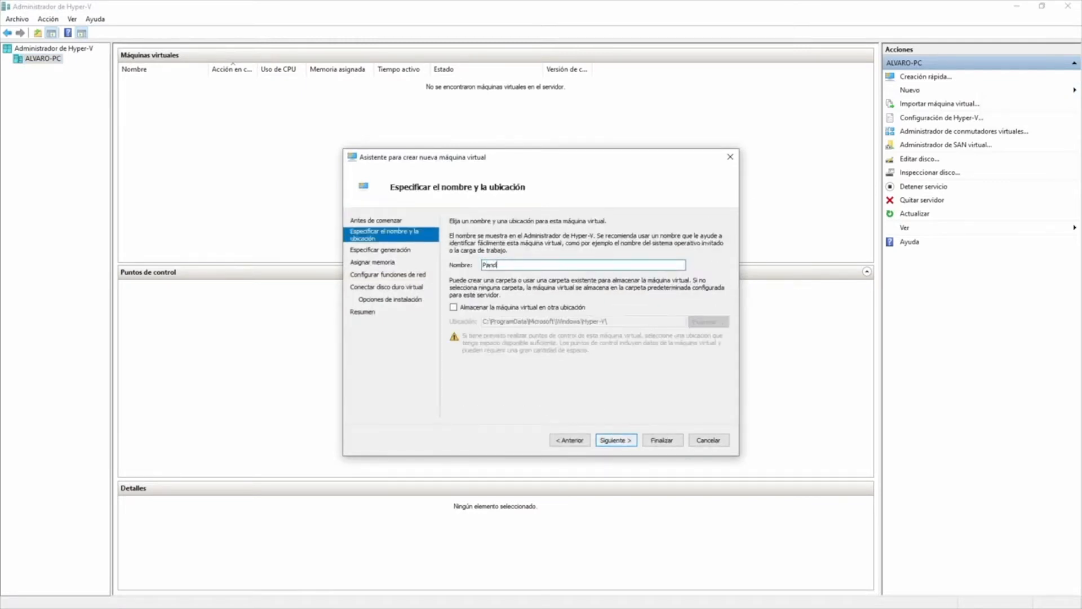
{"action": "type", "text": "oraFMS"}
{"action": "left_click", "coordinate": [613, 442]}
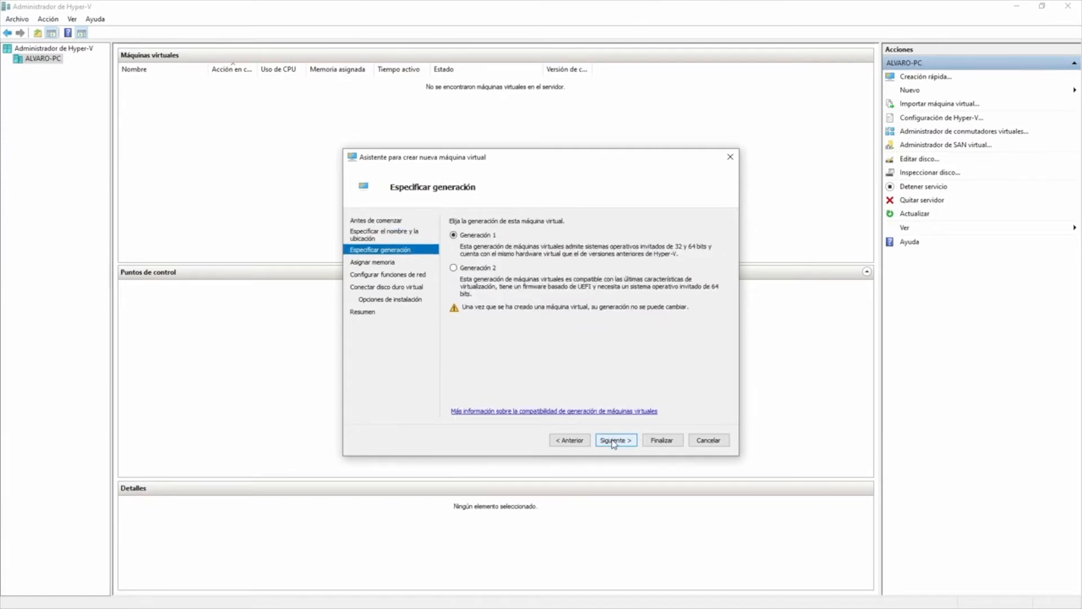
Step: Keep Generation 1 and set the startup memory to 4096 MB
{"action": "left_click", "coordinate": [614, 441]}
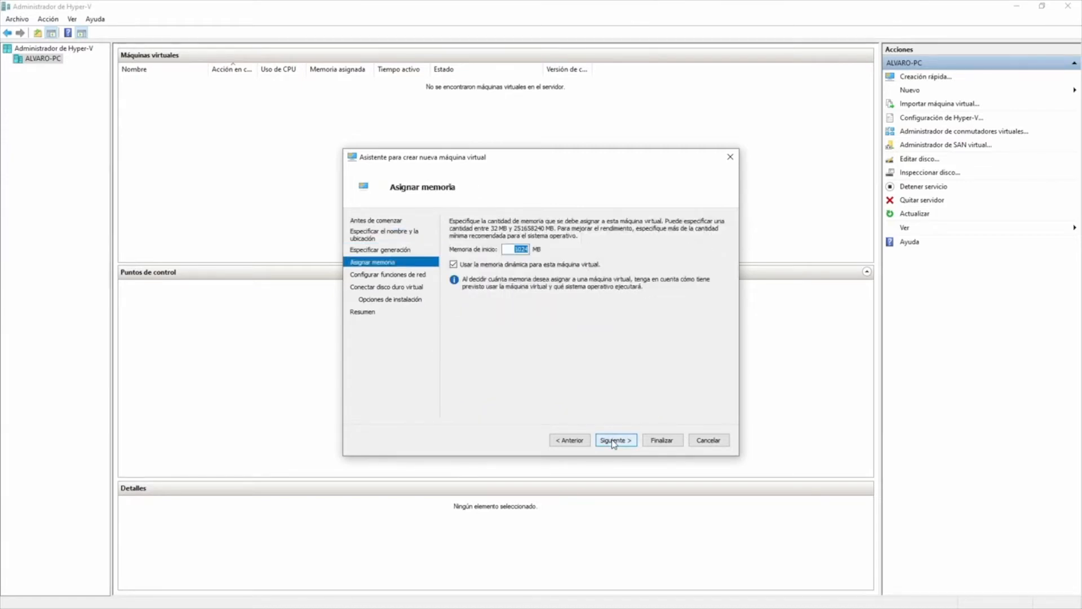
{"action": "key", "text": "Left"}
{"action": "key", "text": "Delete"}
{"action": "key", "text": "Delete"}
{"action": "key", "text": "Delete"}
{"action": "key", "text": "Delete"}
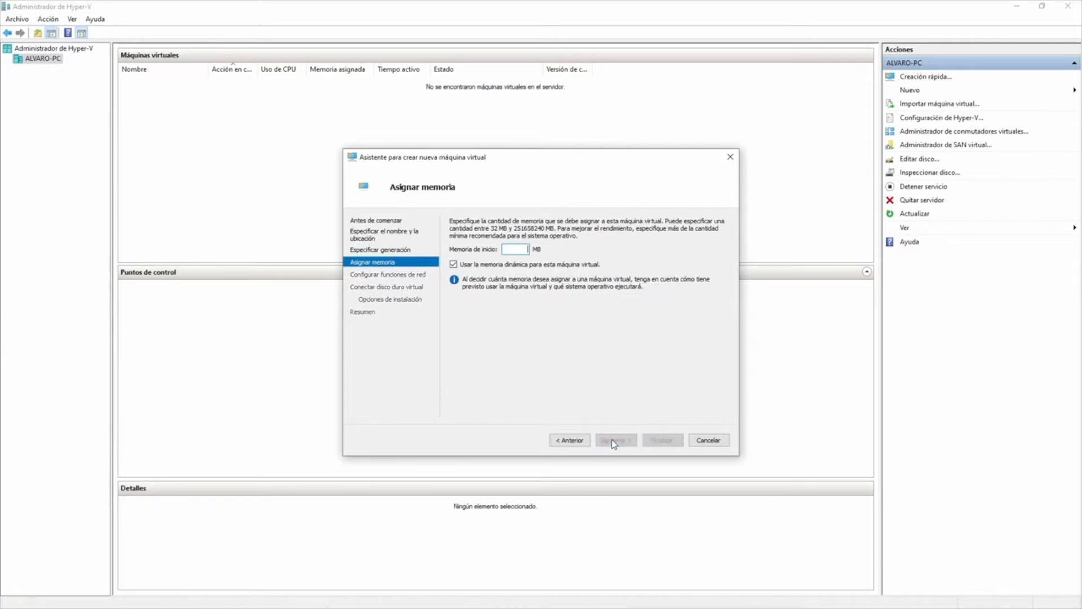
{"action": "type", "text": "4096"}
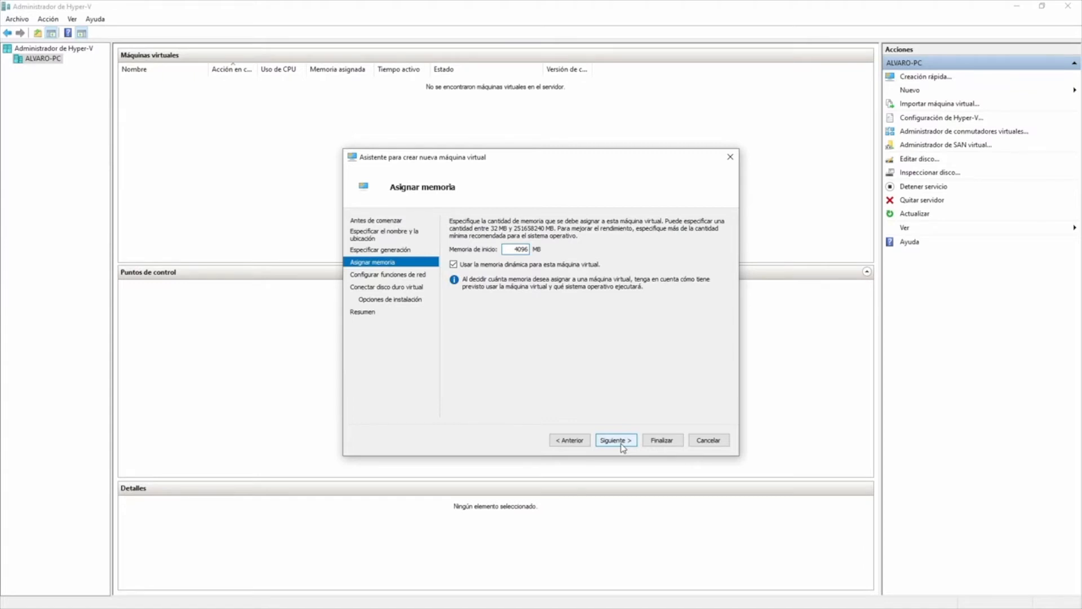
{"action": "left_click", "coordinate": [624, 446]}
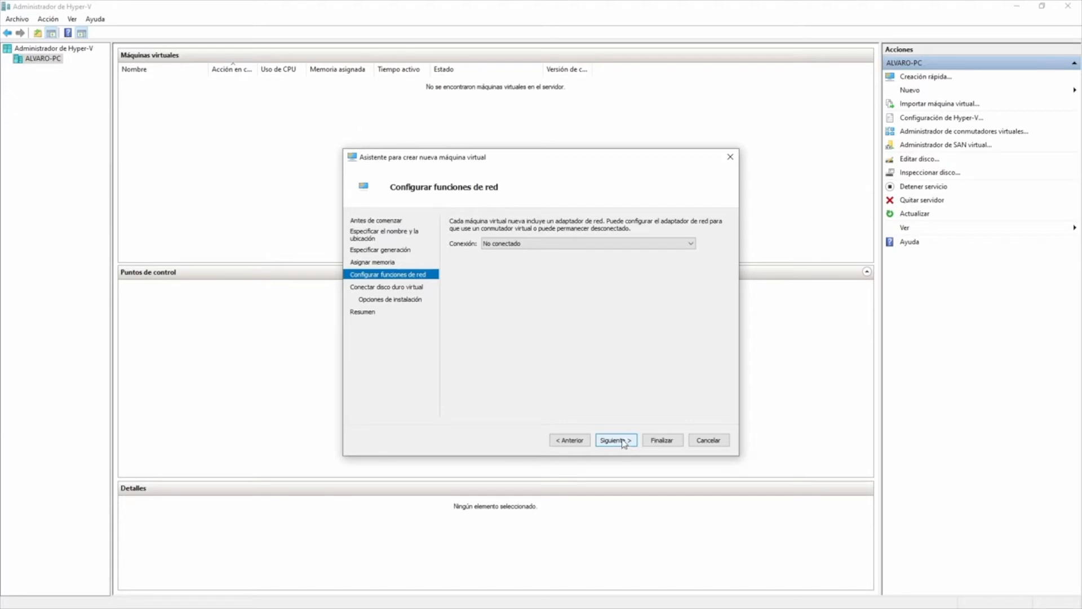
Step: Connect the VM to Default Switch and size its new virtual disk at 25 GB
{"action": "left_click", "coordinate": [620, 243]}
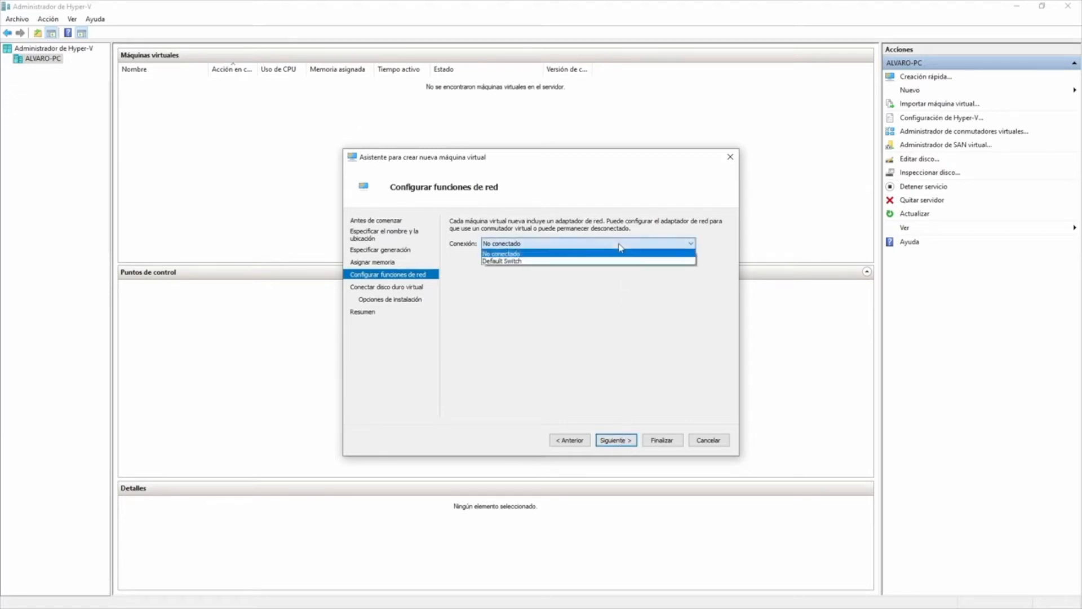
{"action": "left_click", "coordinate": [574, 262]}
{"action": "left_click", "coordinate": [616, 440]}
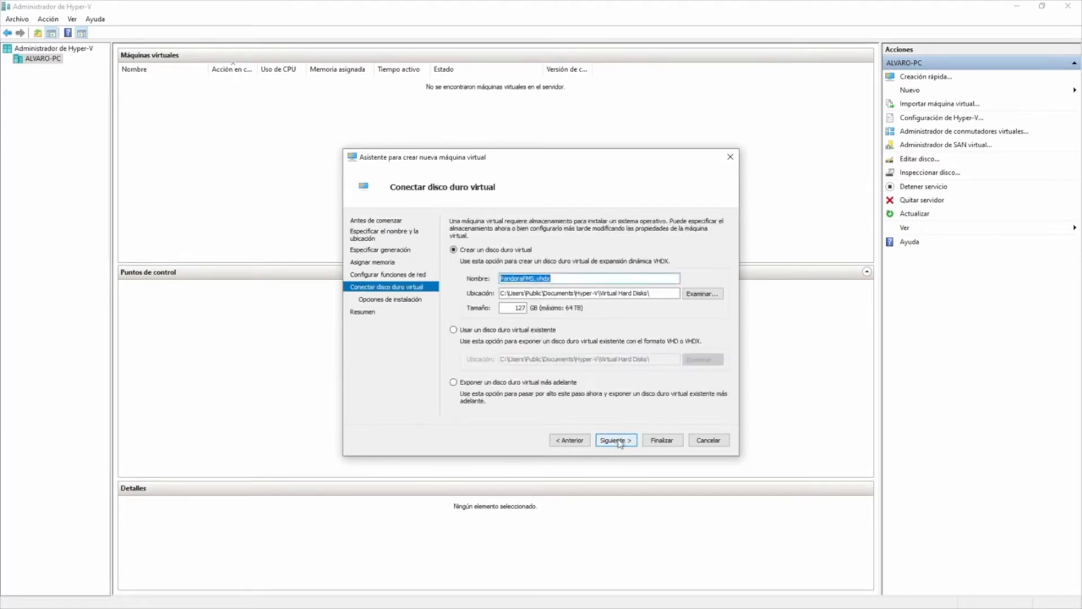
{"action": "double_click", "coordinate": [516, 307]}
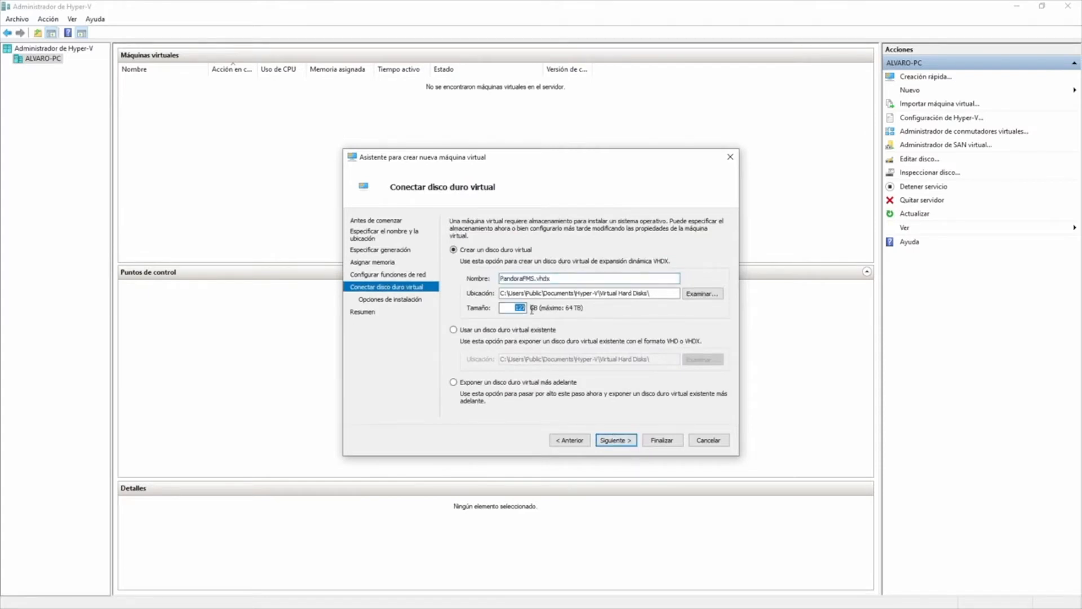
{"action": "type", "text": "25"}
{"action": "left_click", "coordinate": [625, 440]}
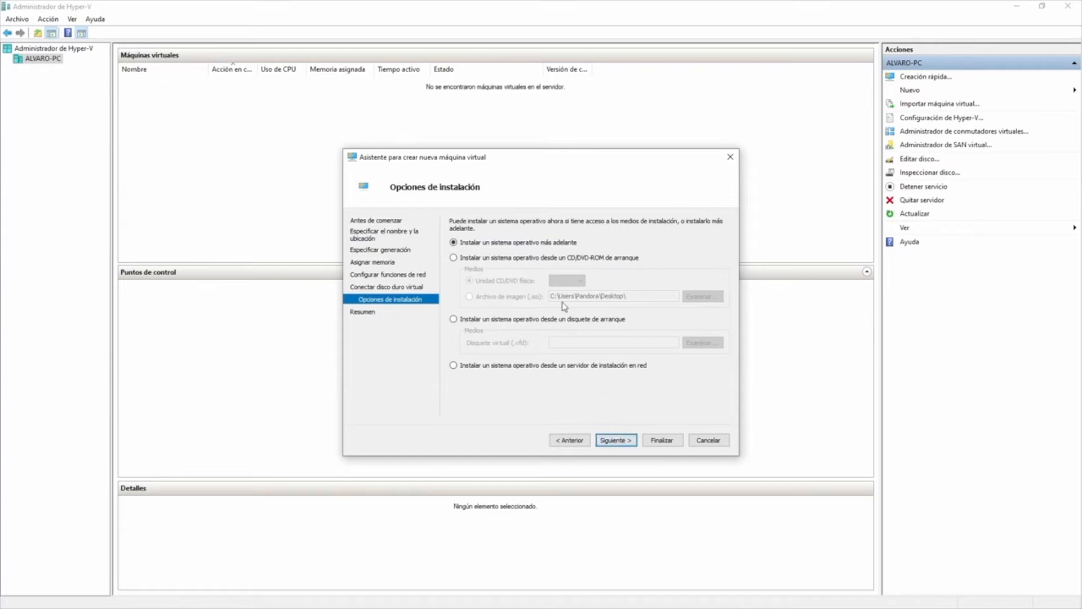
Step: Set the VM to install from the Pandora FMS ISO image file and finish the wizard
{"action": "left_click", "coordinate": [517, 258]}
{"action": "left_click", "coordinate": [532, 294]}
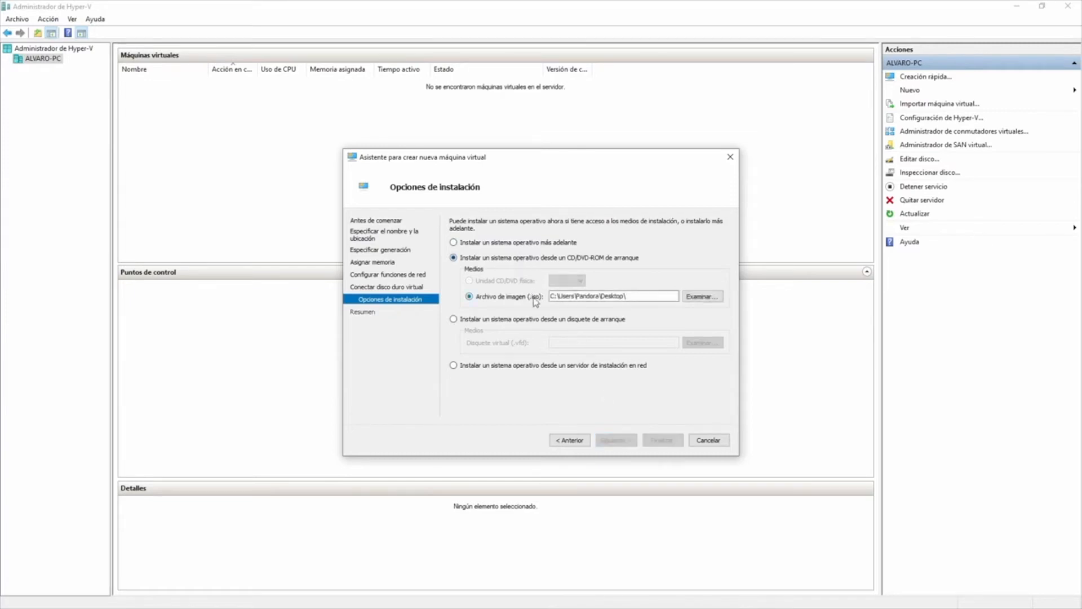
{"action": "left_click", "coordinate": [703, 296]}
{"action": "double_click", "coordinate": [544, 283]}
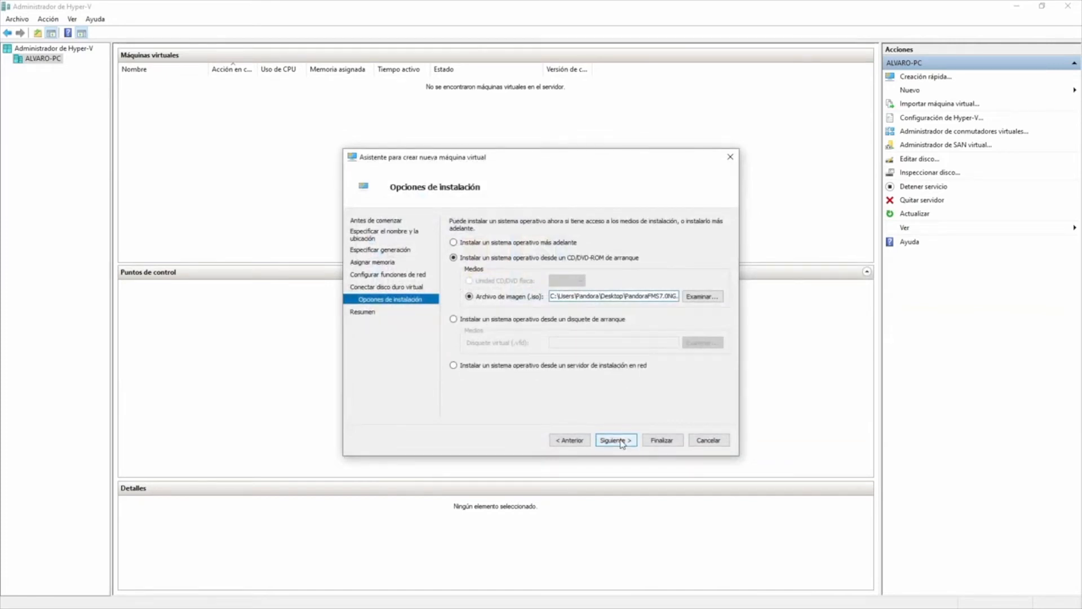
{"action": "left_click", "coordinate": [616, 439]}
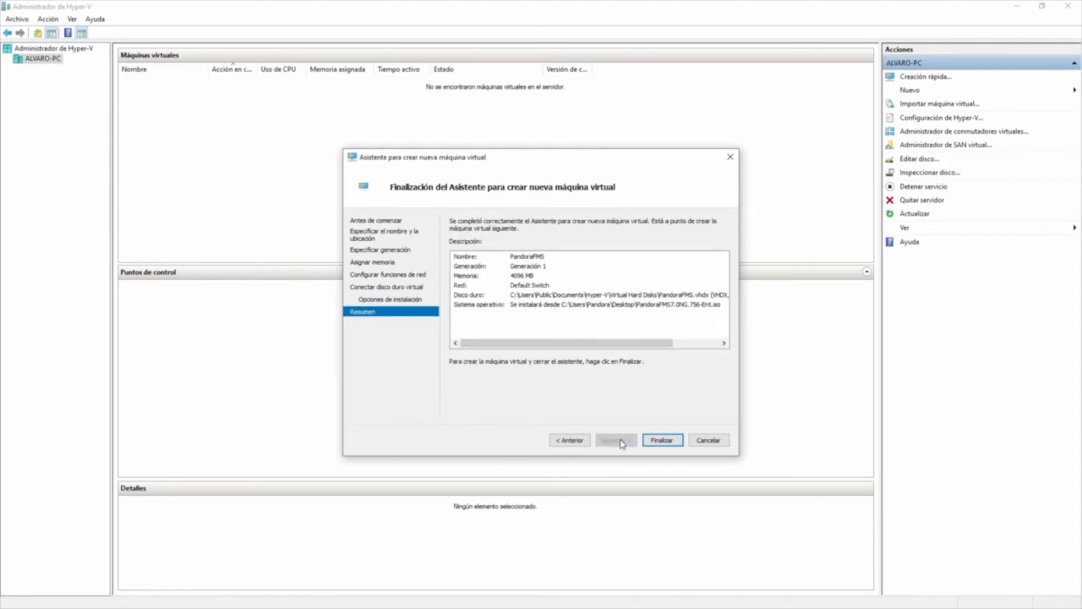
{"action": "mouse_move", "coordinate": [623, 343]}
{"action": "left_mouse_down"}
{"action": "mouse_move", "coordinate": [694, 348]}
{"action": "mouse_move", "coordinate": [622, 350]}
{"action": "left_mouse_up"}
{"action": "left_click", "coordinate": [663, 440]}
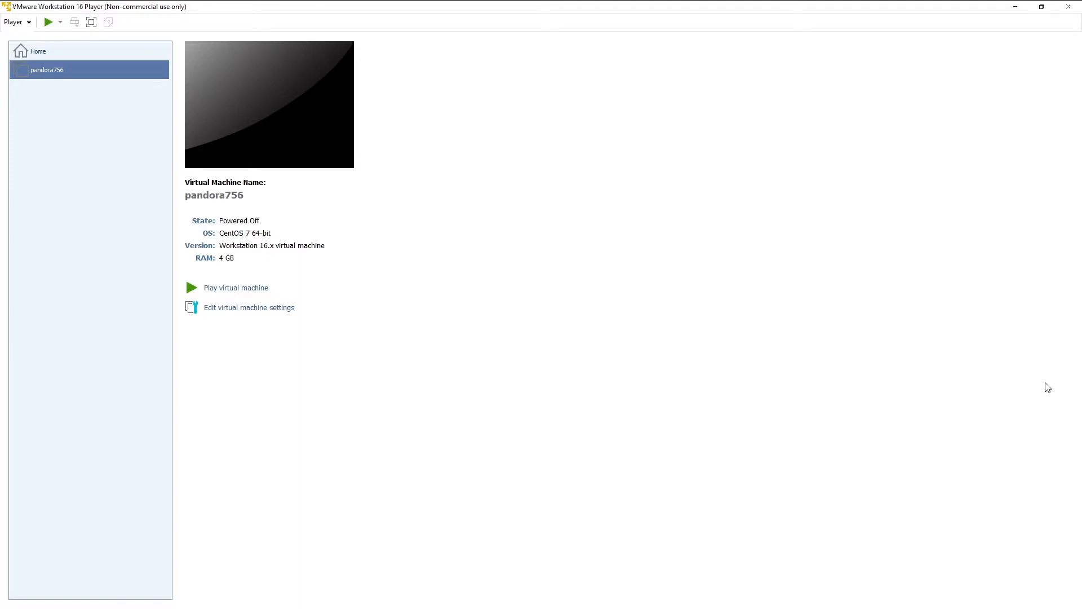
Step: Power on pandora756 in VMware Player, postpone the update prompt, and focus the VM console
{"action": "left_click", "coordinate": [46, 21]}
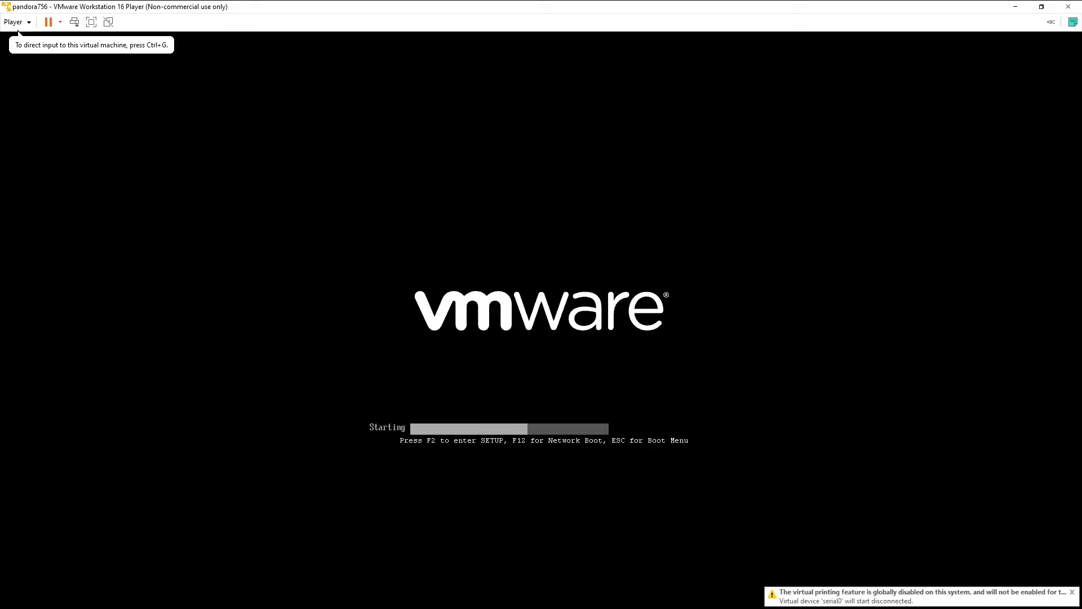
{"action": "left_click", "coordinate": [595, 346]}
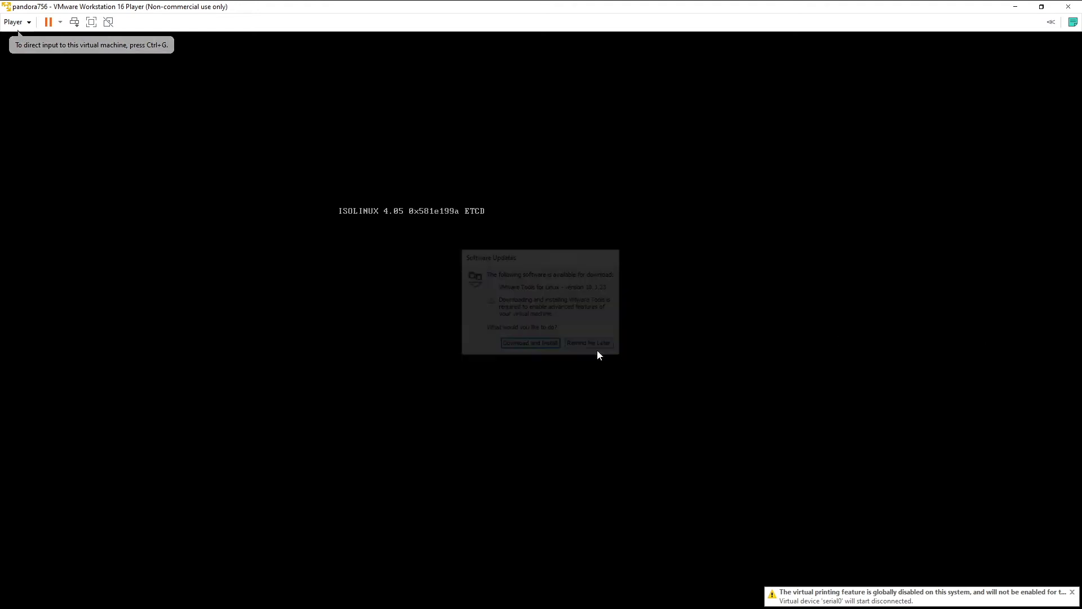
{"action": "left_click", "coordinate": [628, 345]}
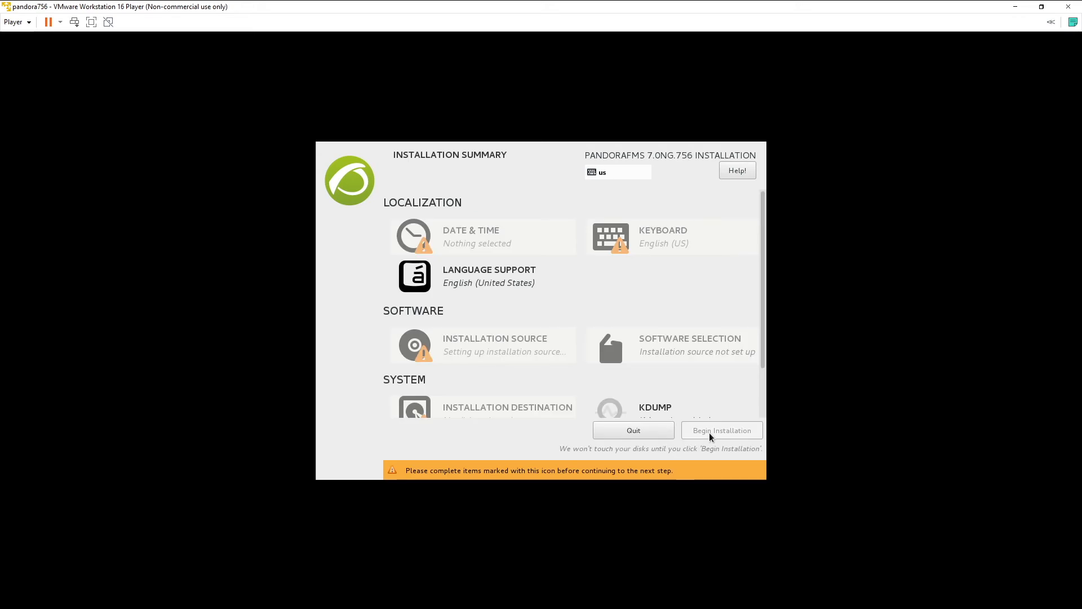
Step: Set the installer timezone to Europe/Madrid
{"action": "left_click", "coordinate": [497, 243]}
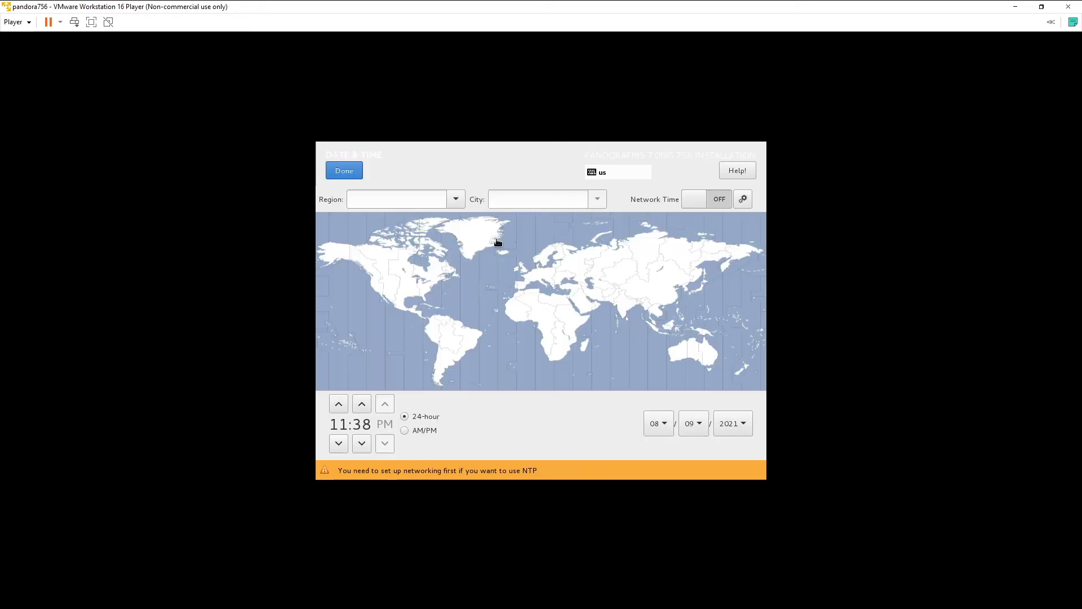
{"action": "left_click", "coordinate": [521, 290]}
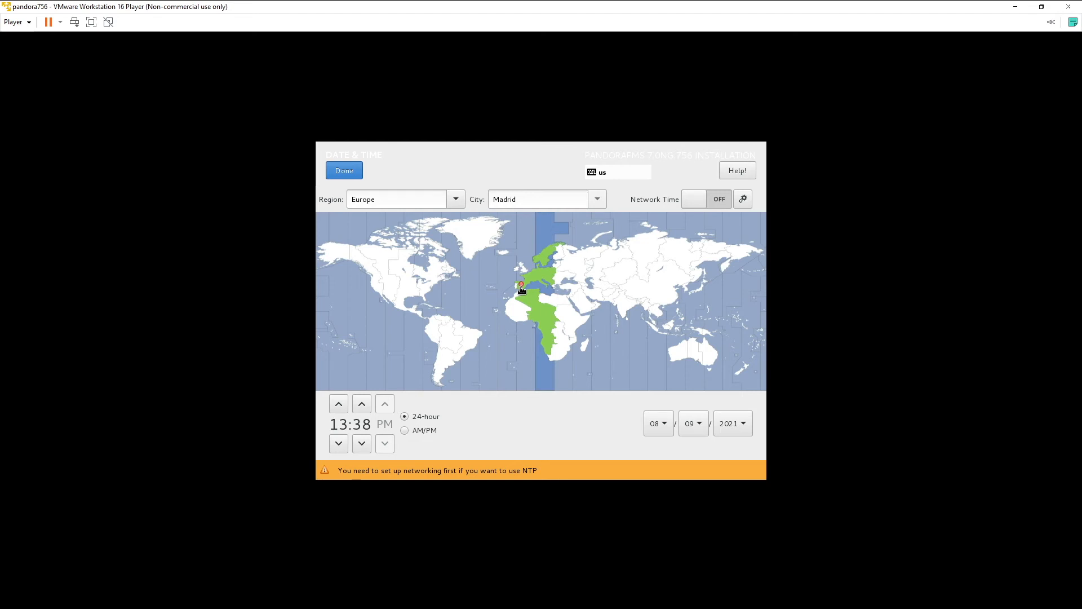
{"action": "left_click", "coordinate": [350, 175]}
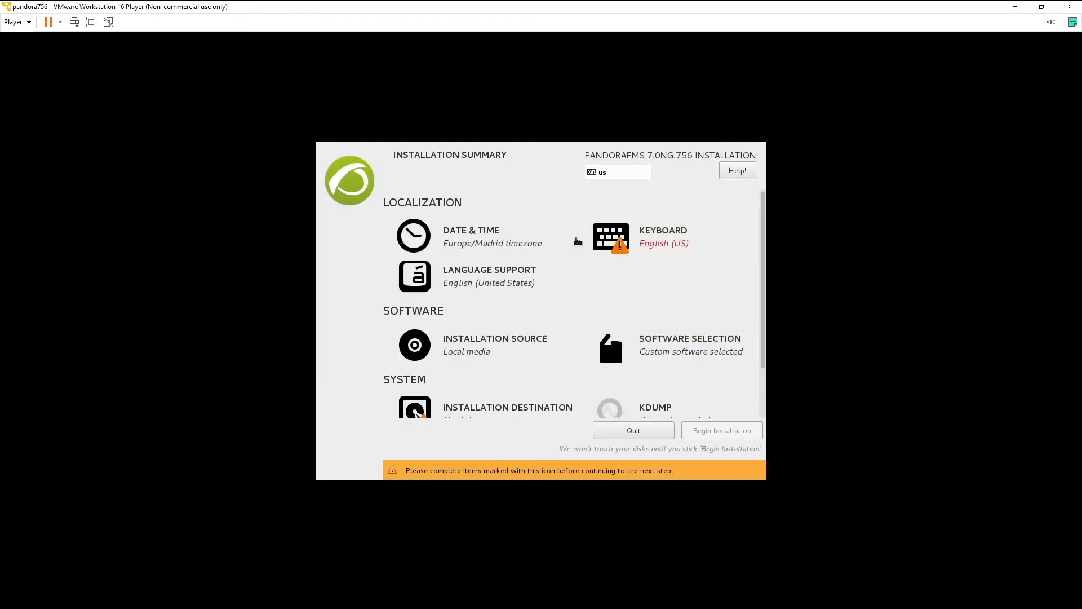
Step: Choose the English (US) keyboard layout and open Installation Destination
{"action": "left_click", "coordinate": [673, 248]}
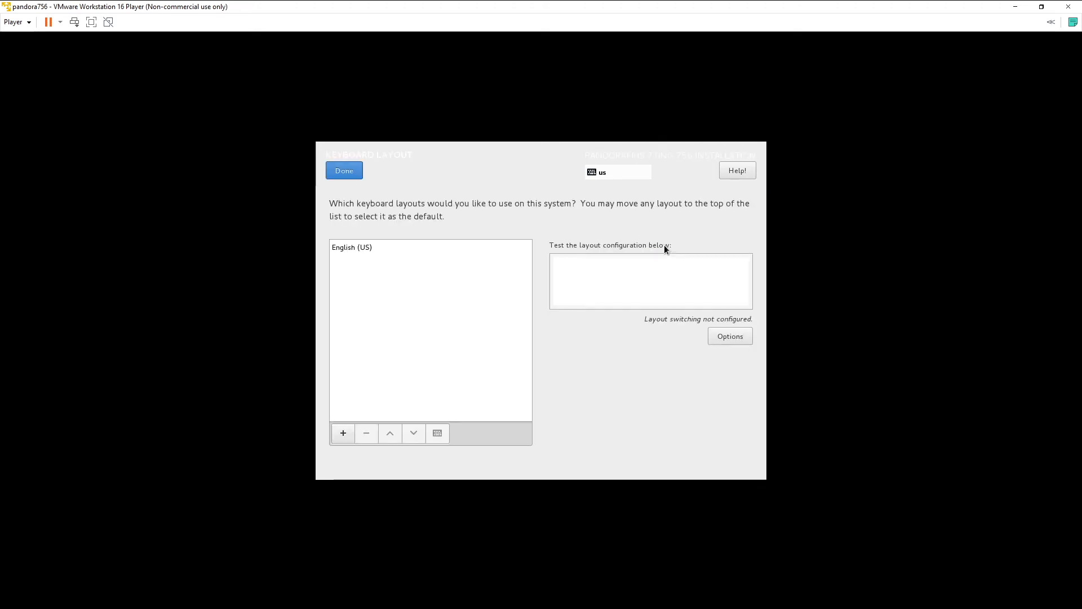
{"action": "left_click", "coordinate": [370, 246]}
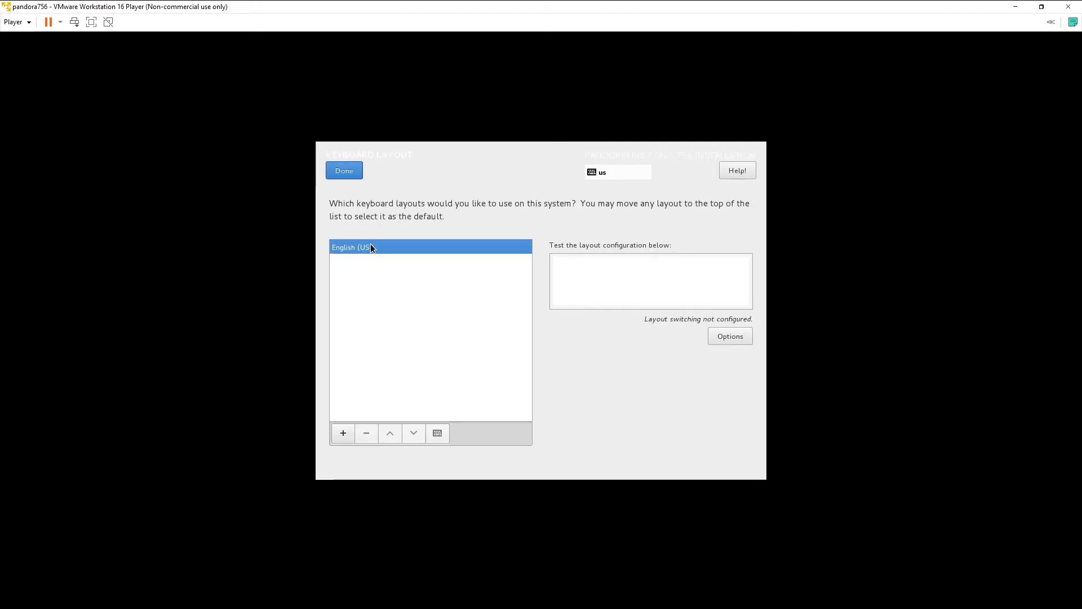
{"action": "left_click", "coordinate": [355, 175]}
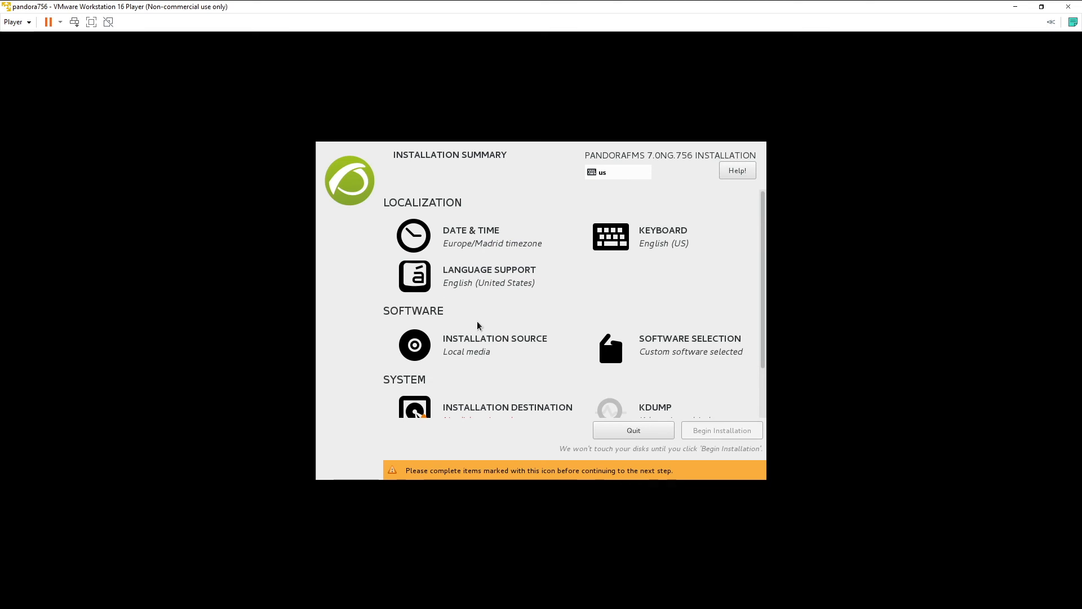
{"action": "scroll", "coordinate": [477, 326], "scroll_direction": "down", "scroll_amount": 2}
{"action": "left_click", "coordinate": [481, 346]}
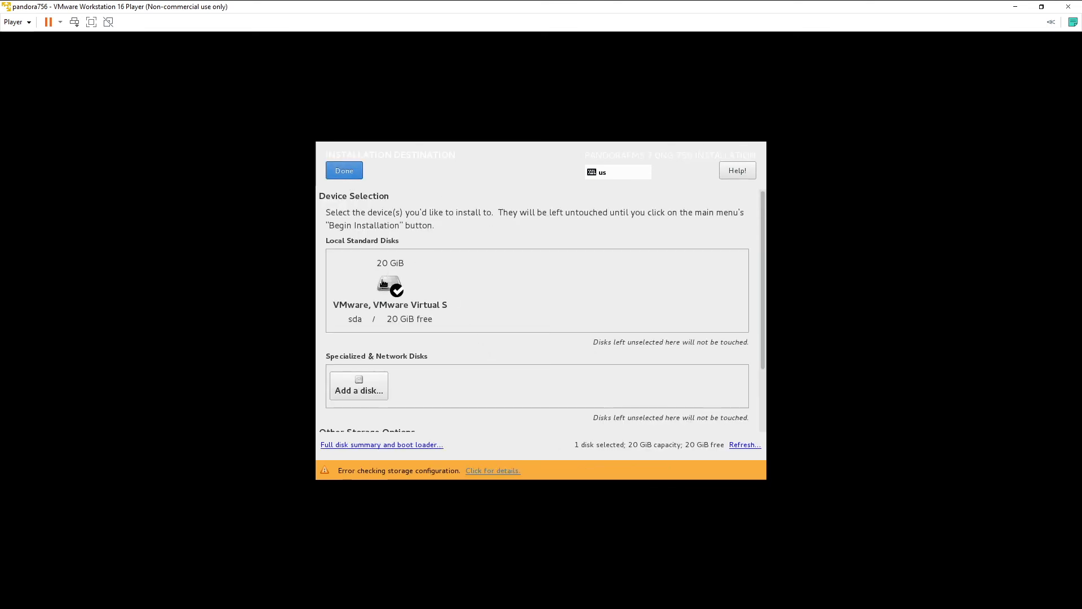
Step: Auto-partition the 20 GiB disk into 1024 MiB /boot, 17 GiB root and 2048 MiB swap
{"action": "left_click", "coordinate": [341, 174]}
{"action": "left_click", "coordinate": [342, 173]}
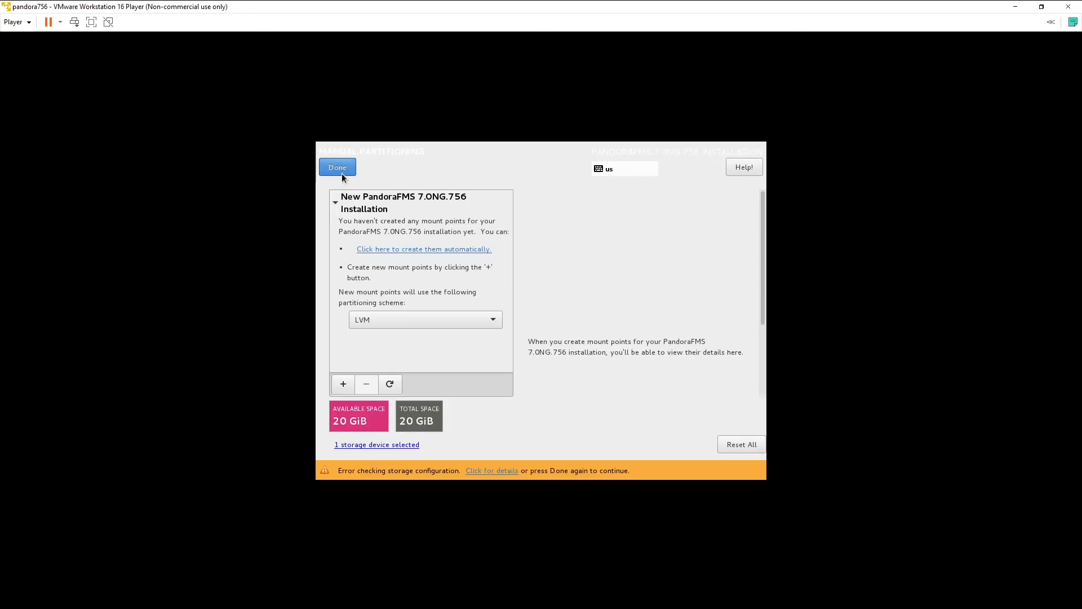
{"action": "left_click", "coordinate": [410, 249]}
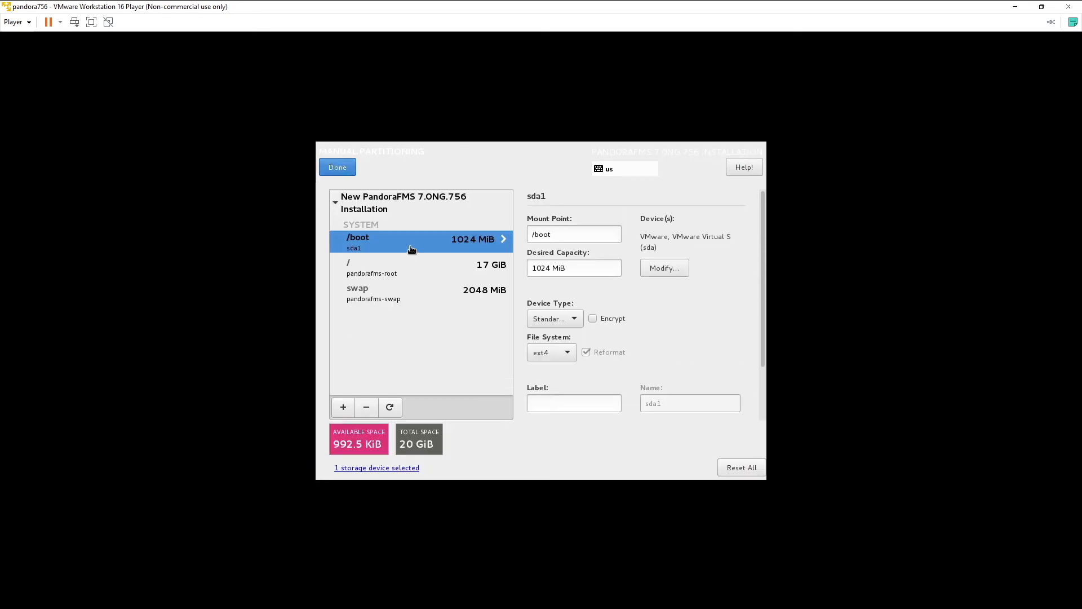
{"action": "left_click", "coordinate": [337, 168]}
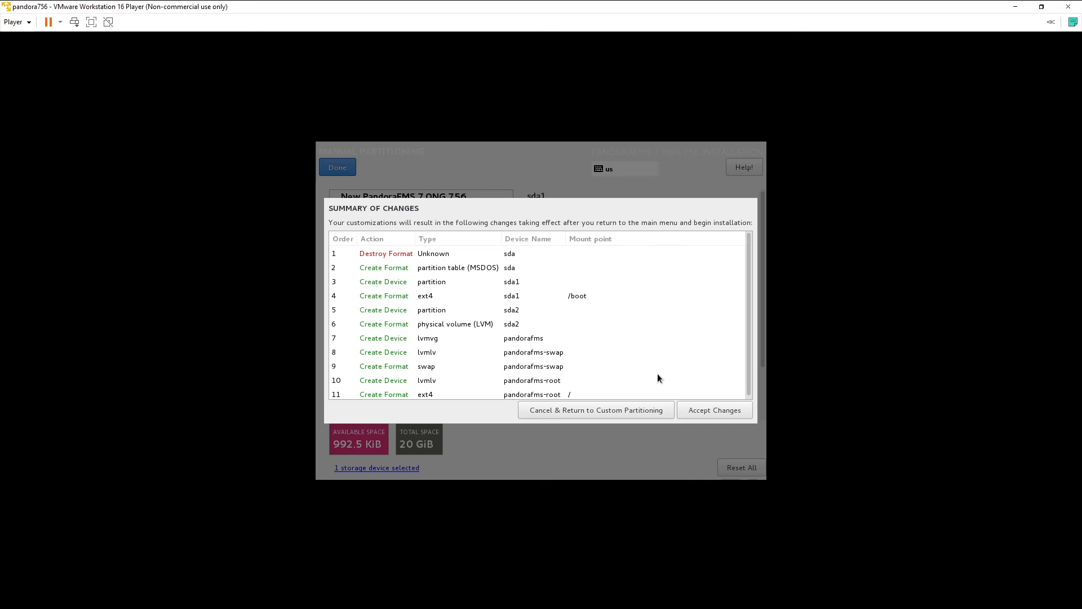
{"action": "left_click", "coordinate": [696, 407]}
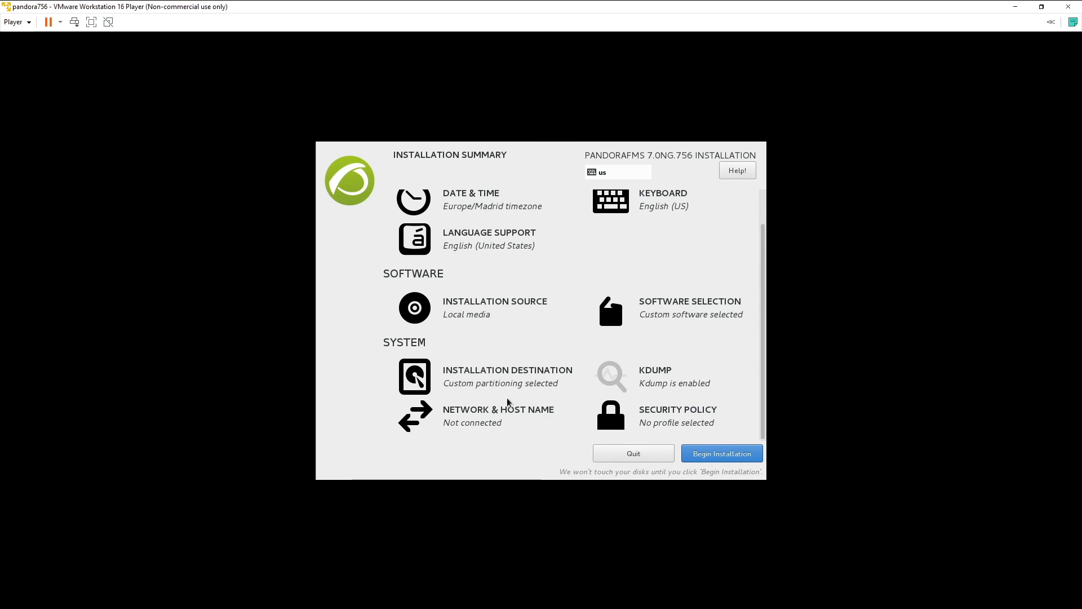
Step: Turn on Ethernet ens33 and change the host name to pandora756
{"action": "left_click", "coordinate": [500, 411]}
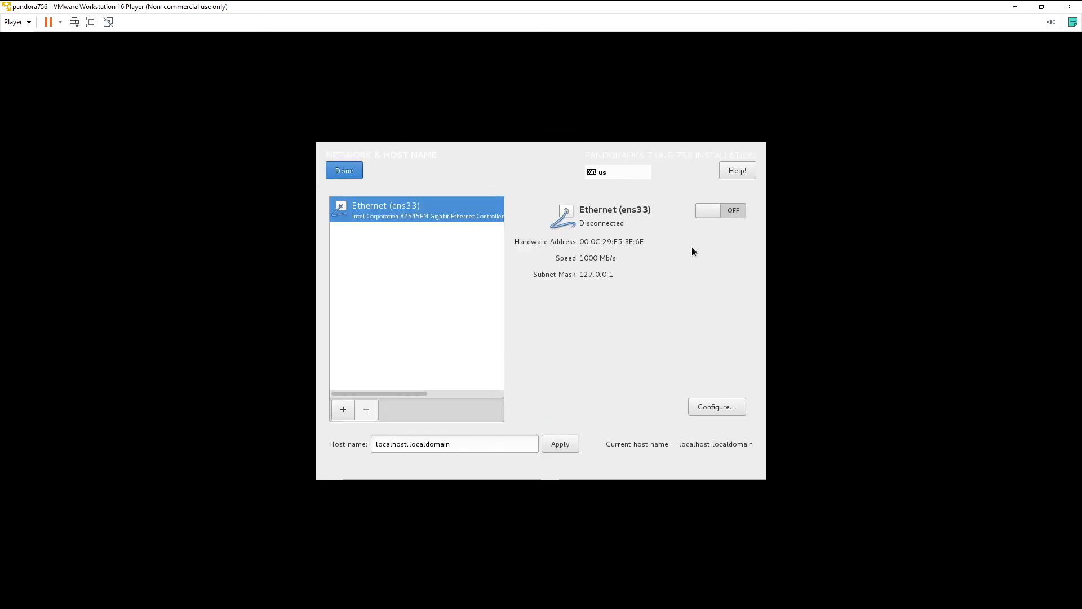
{"action": "left_click", "coordinate": [711, 216]}
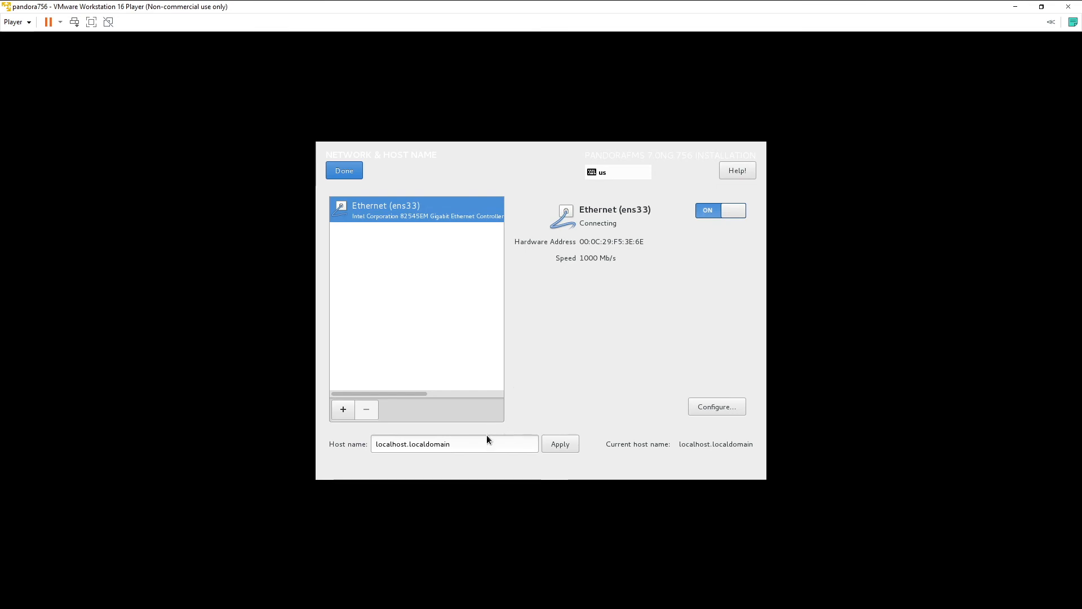
{"action": "left_click_drag", "start_coordinate": [483, 440], "coordinate": [367, 440]}
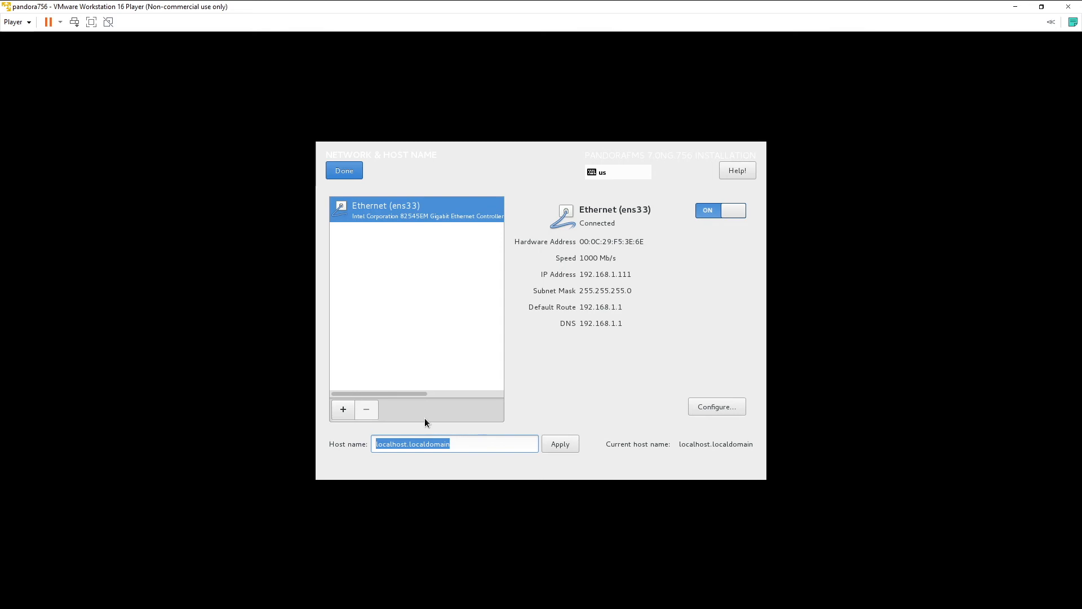
{"action": "type", "text": "pando"}
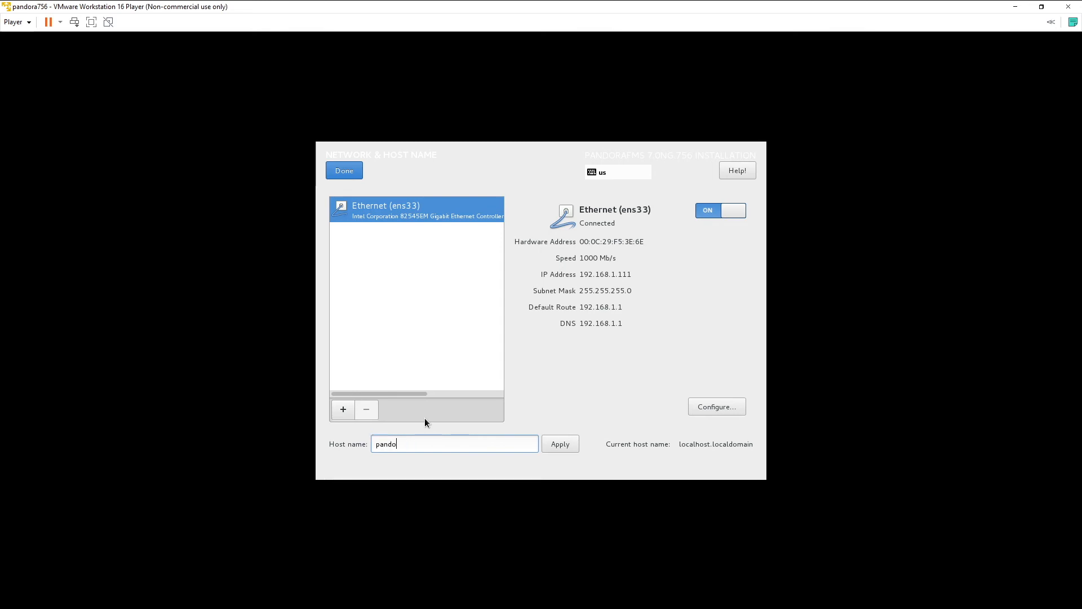
{"action": "type", "text": "ra756"}
{"action": "left_click", "coordinate": [344, 170]}
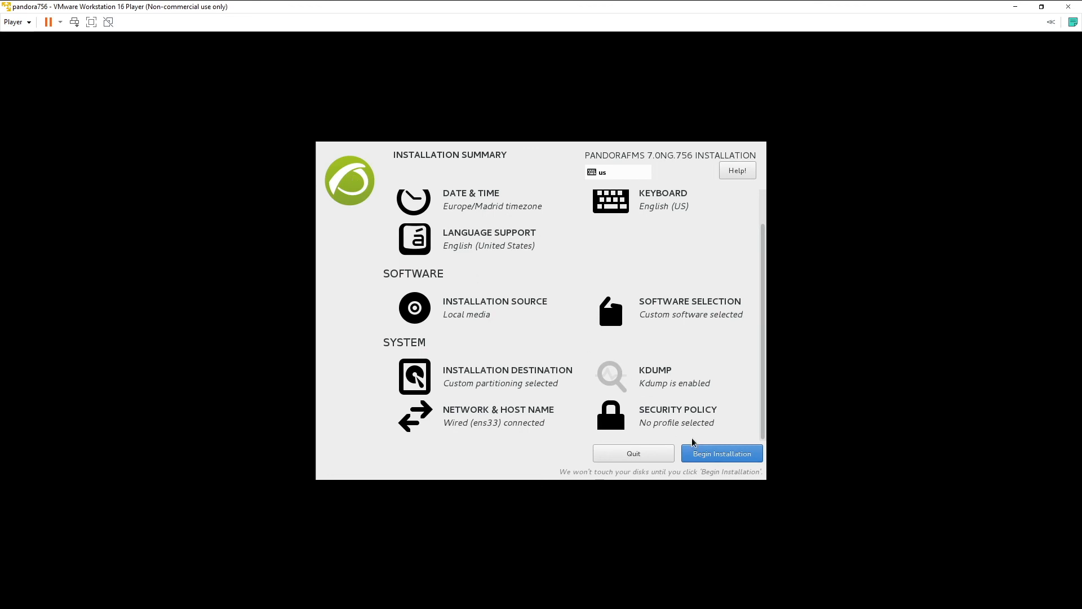
Step: Begin the installation and set the root password, confirming it despite the weak-password warning
{"action": "left_click", "coordinate": [709, 452]}
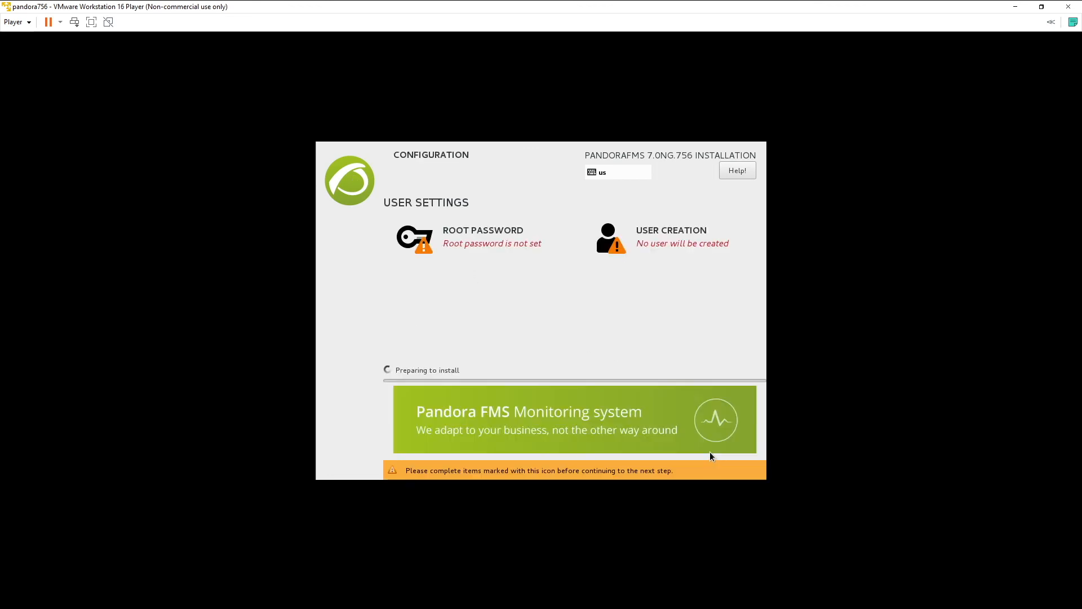
{"action": "left_click", "coordinate": [511, 239]}
{"action": "type", "text": "pandora"}
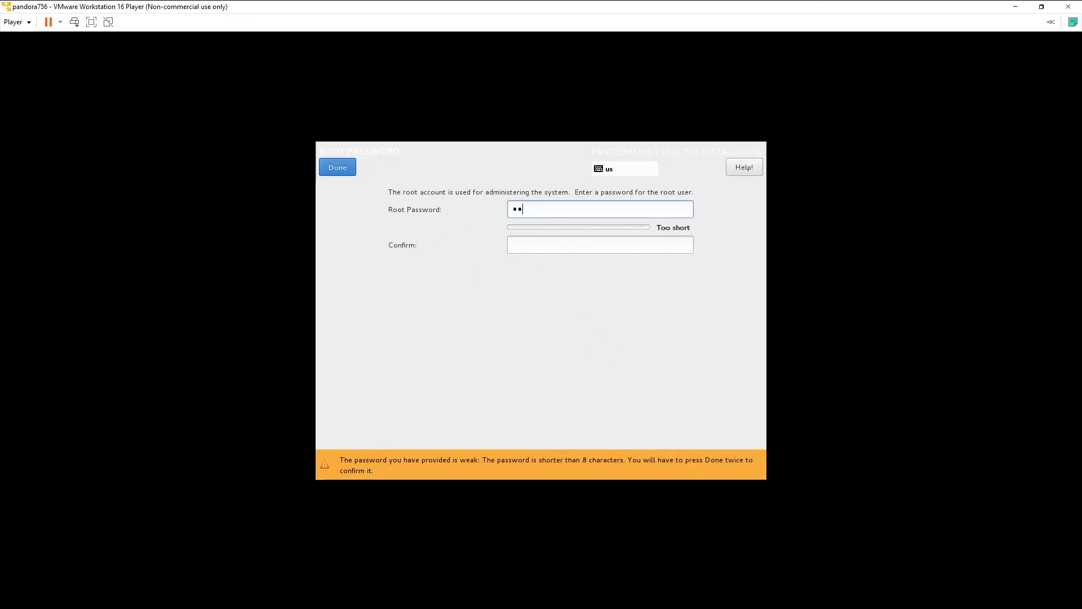
{"action": "key", "text": "Tab"}
{"action": "type", "text": "pandora"}
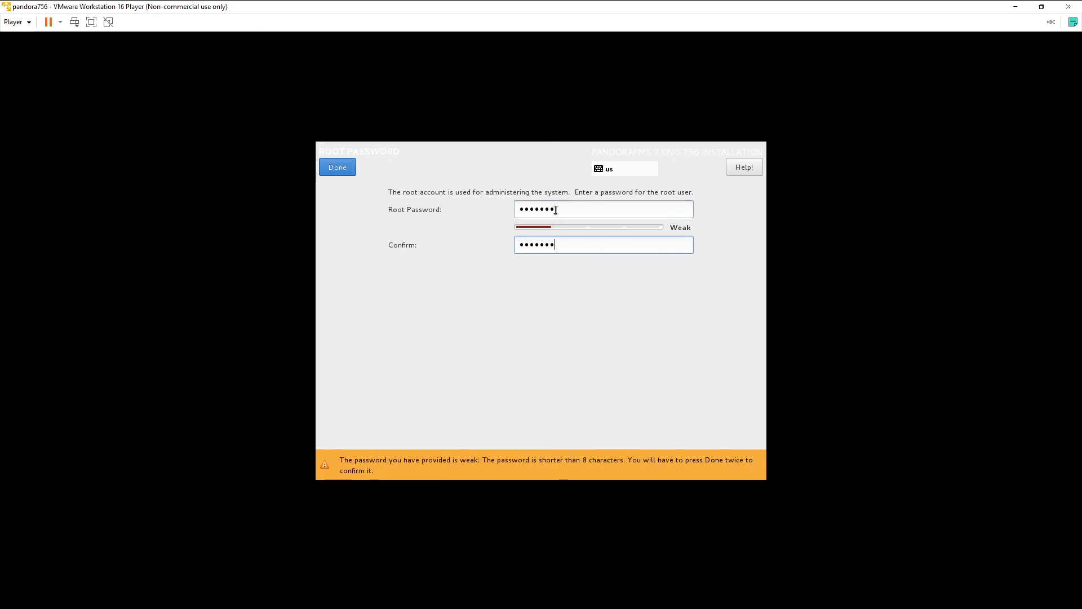
{"action": "left_click", "coordinate": [341, 170]}
{"action": "left_click", "coordinate": [340, 171]}
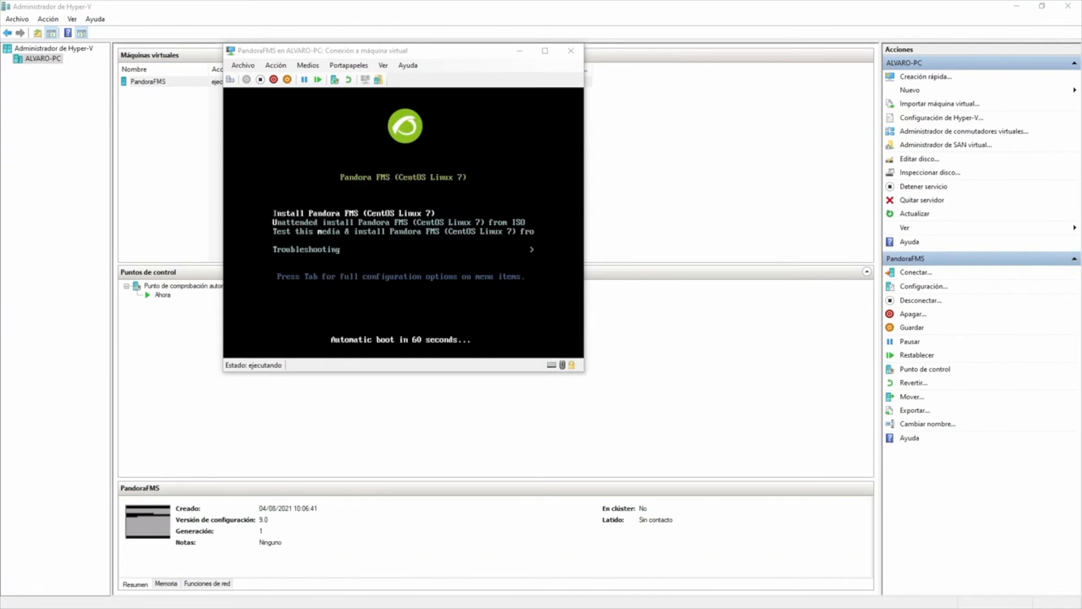
Step: Eject the installation ISO from the PandoraFMS VM's DVD drive
{"action": "left_click", "coordinate": [308, 65]}
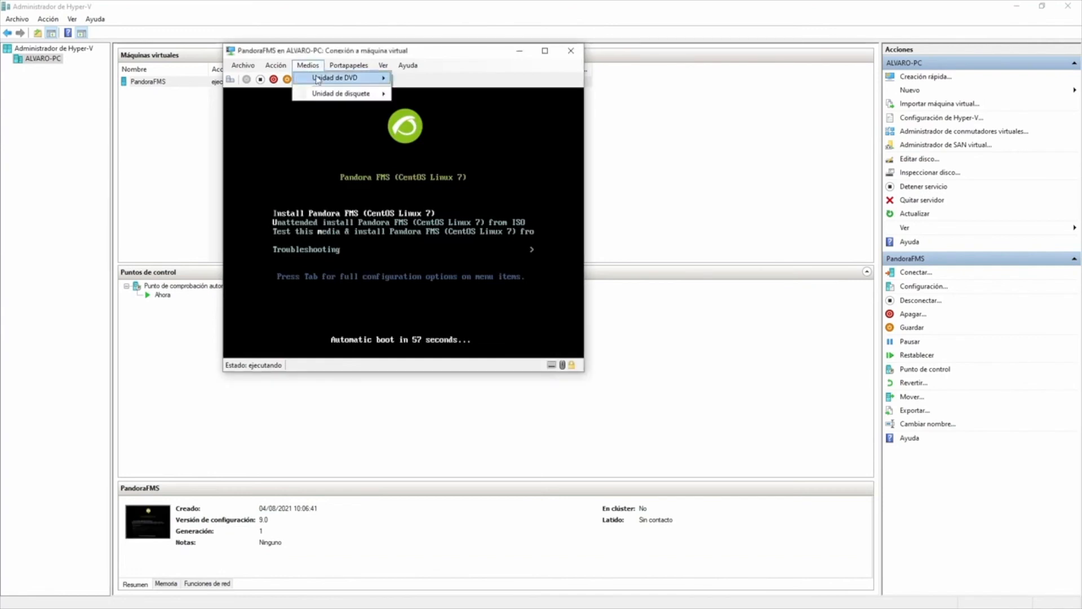
{"action": "mouse_move", "coordinate": [350, 78]}
{"action": "left_click", "coordinate": [430, 82]}
Step: Reset the virtual machine and boot the default CentOS Linux entry from GRUB
{"action": "left_click", "coordinate": [276, 66]}
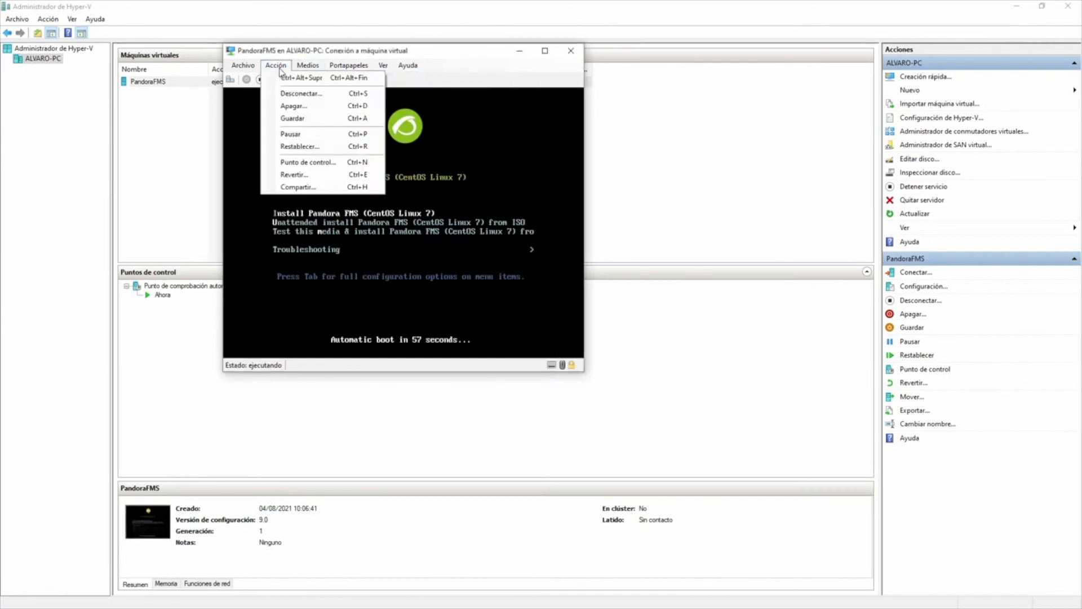
{"action": "left_click", "coordinate": [299, 146]}
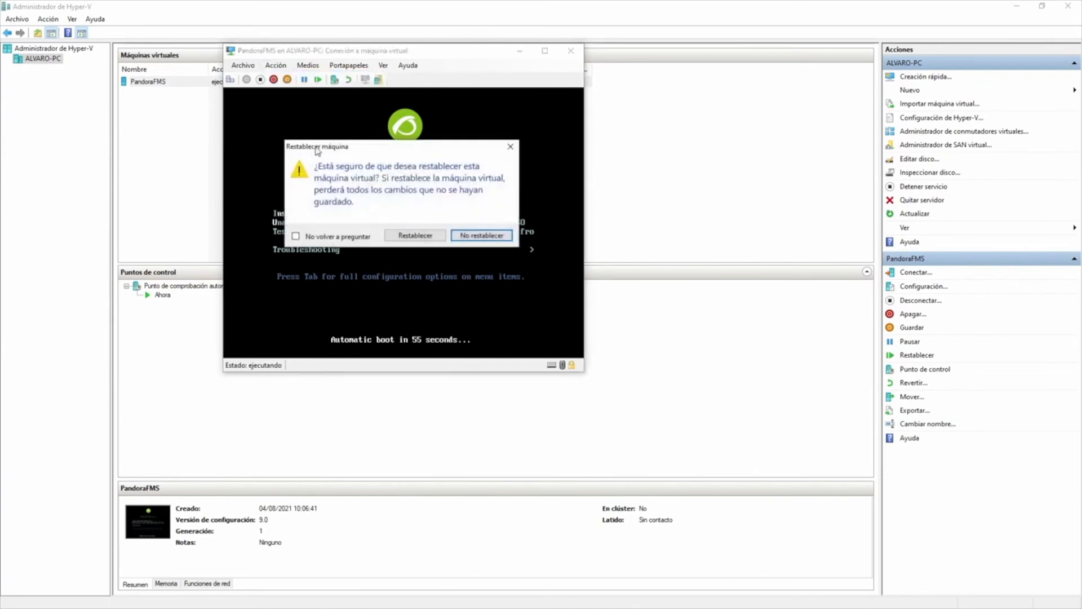
{"action": "left_click", "coordinate": [415, 235]}
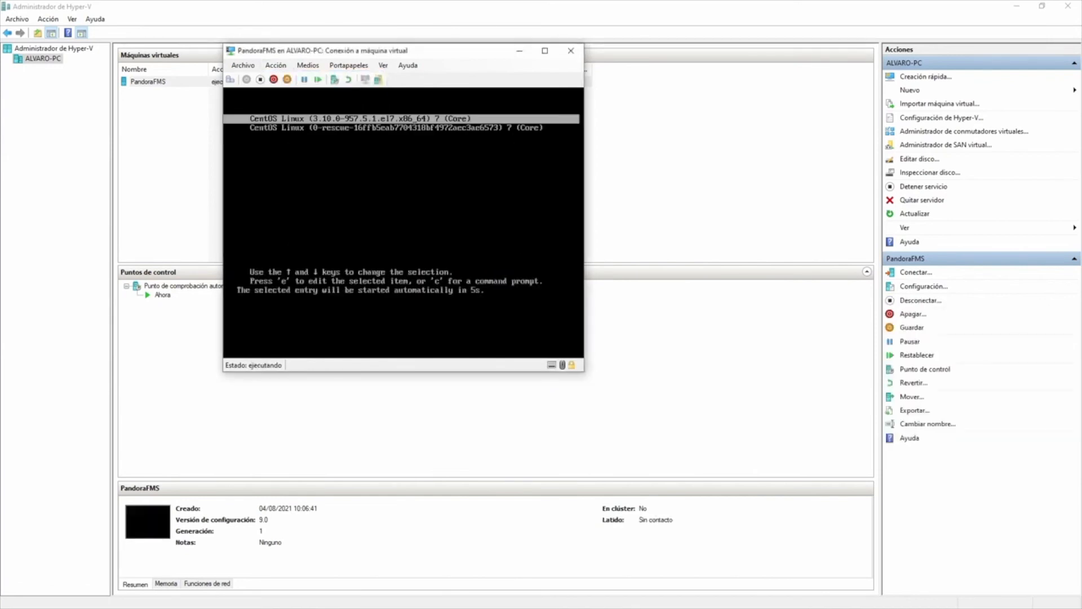
{"action": "left_click_drag", "start_coordinate": [417, 54], "coordinate": [539, 106]}
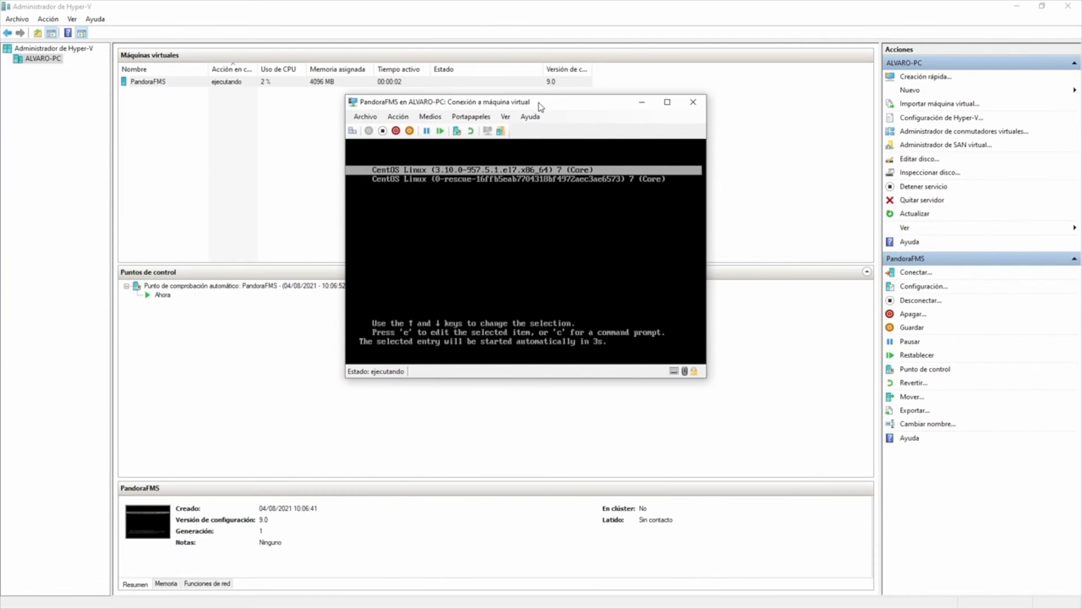
{"action": "key", "text": "Return"}
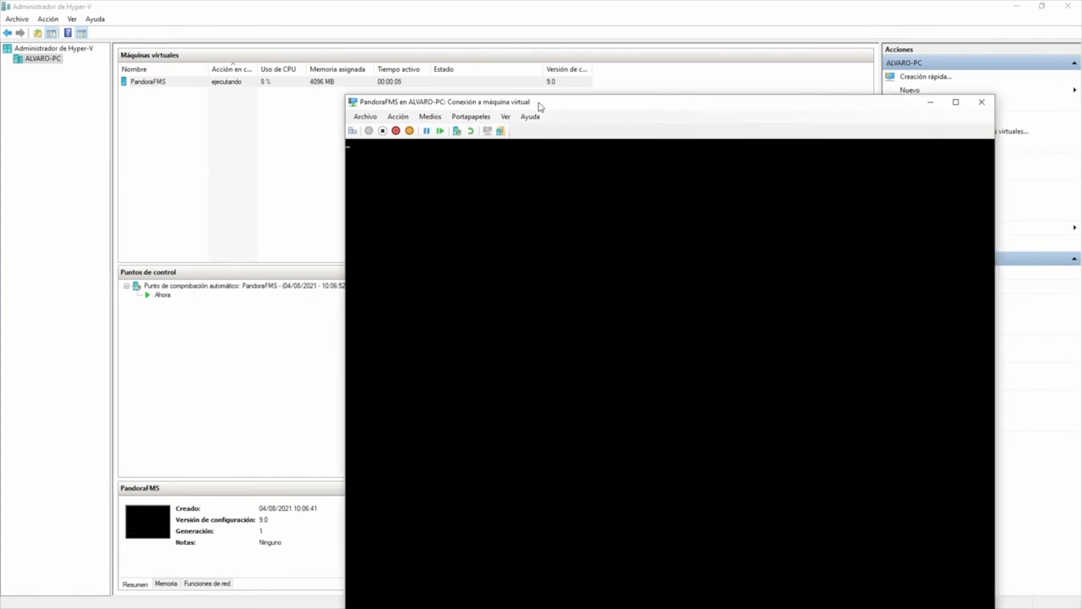
{"action": "left_click_drag", "start_coordinate": [540, 107], "coordinate": [436, 56]}
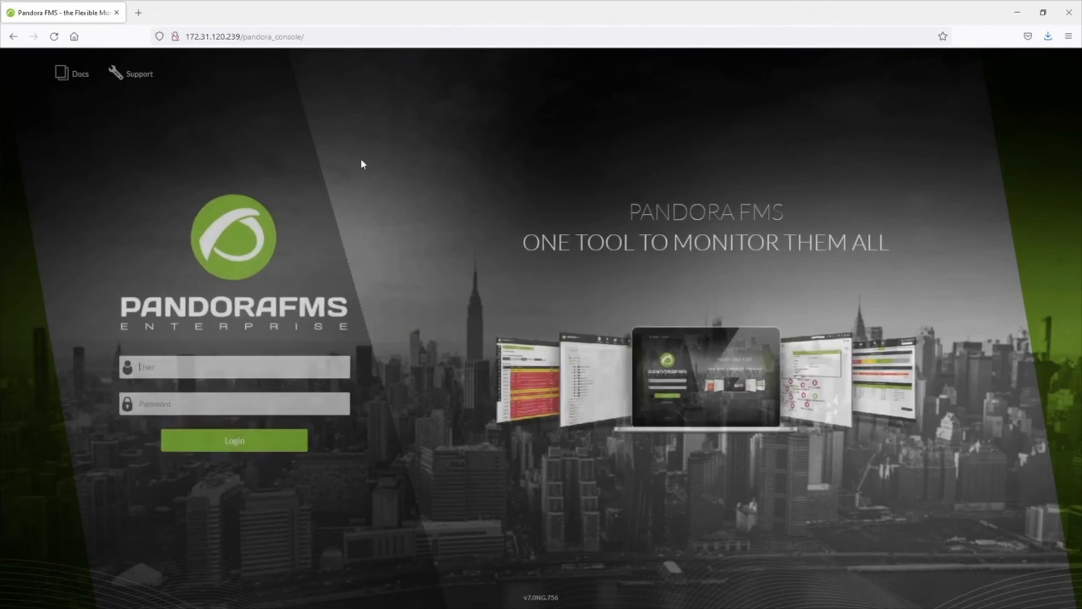
Step: Log in as the admin user with its password, decline Firefox's save prompt, and accept the licence agreement
{"action": "left_click", "coordinate": [287, 363]}
{"action": "type", "text": "admin"}
{"action": "key", "text": "Tab"}
{"action": "type", "text": "pandora"}
{"action": "key", "text": "Return"}
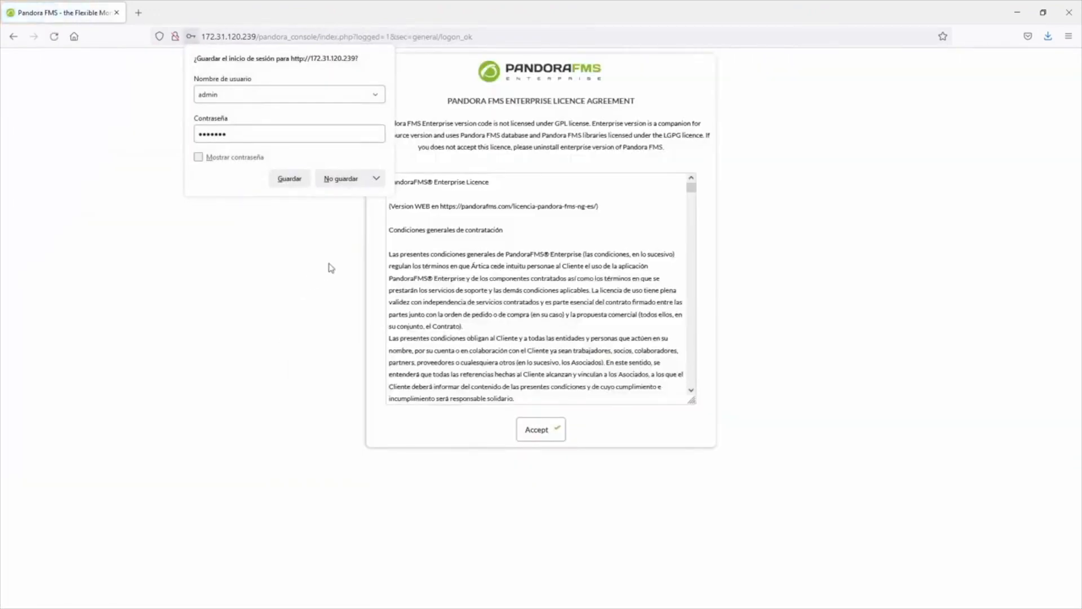
{"action": "left_click", "coordinate": [340, 179]}
{"action": "left_click", "coordinate": [538, 430]}
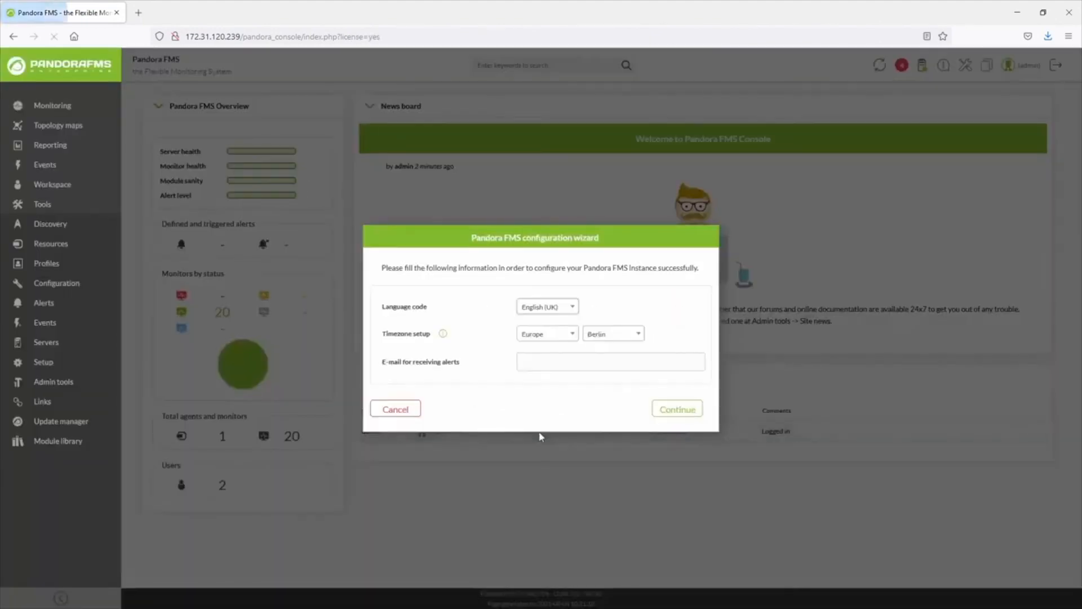